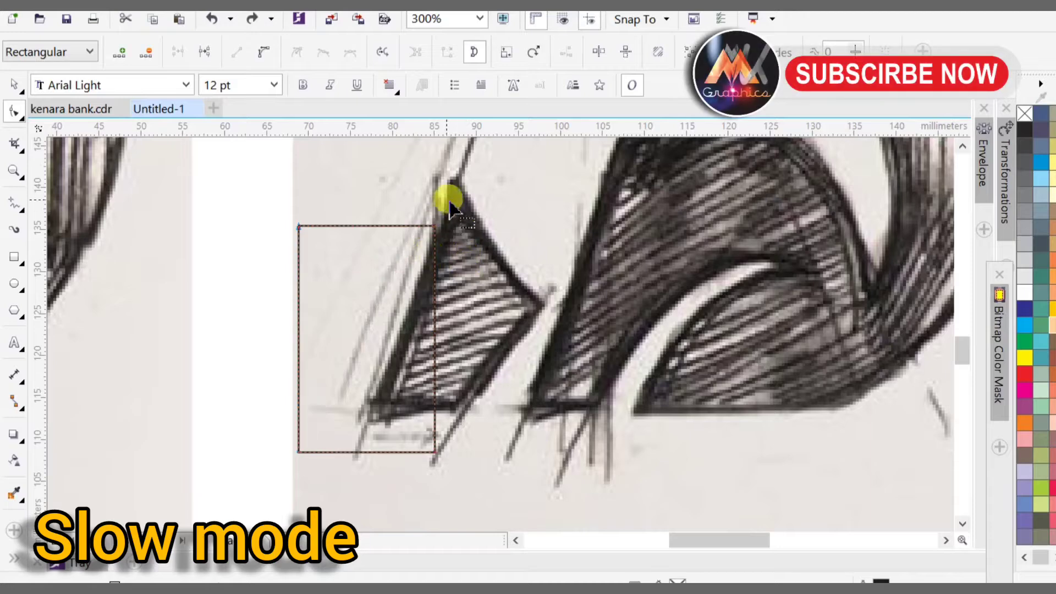
Step: Move the rectangle's upper-right corner node onto the rightmost tip of the sketched front leg
drag(534, 308, 535, 310)
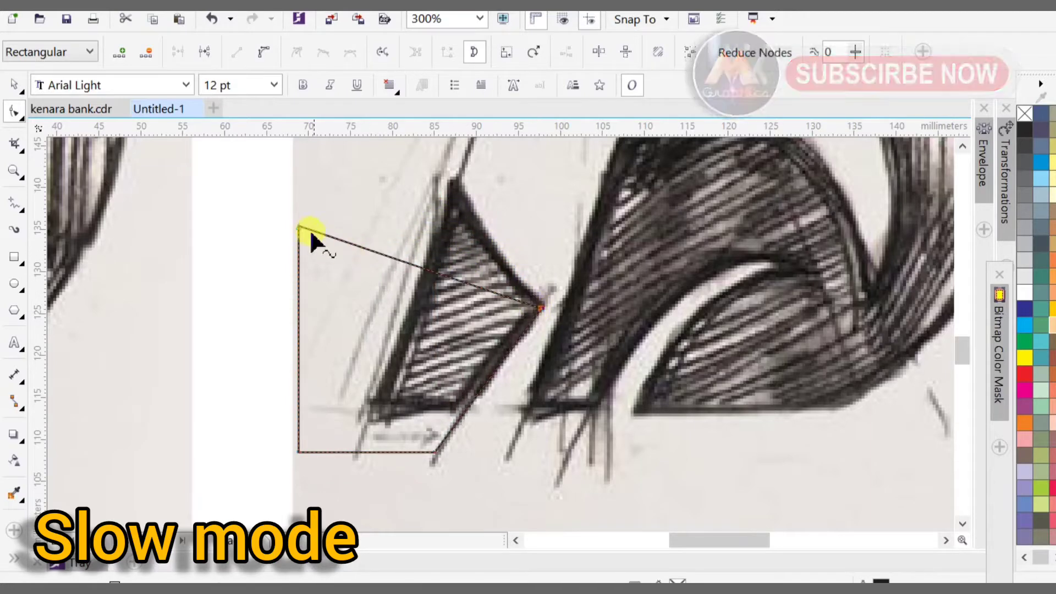
drag(460, 200, 429, 190)
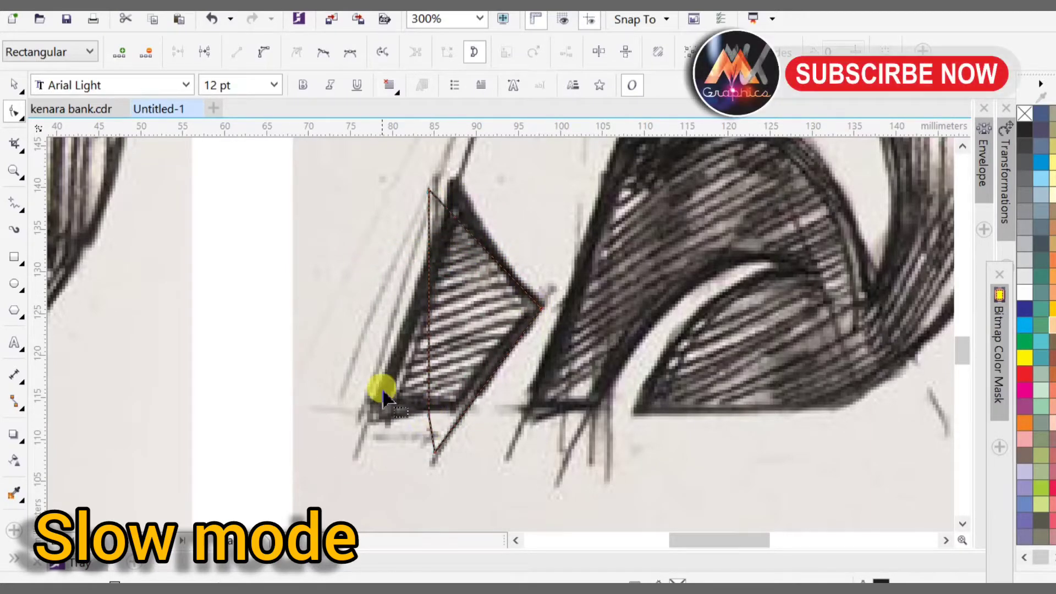
key(ctrl+z)
key(ctrl+z)
key(ctrl+shift+z)
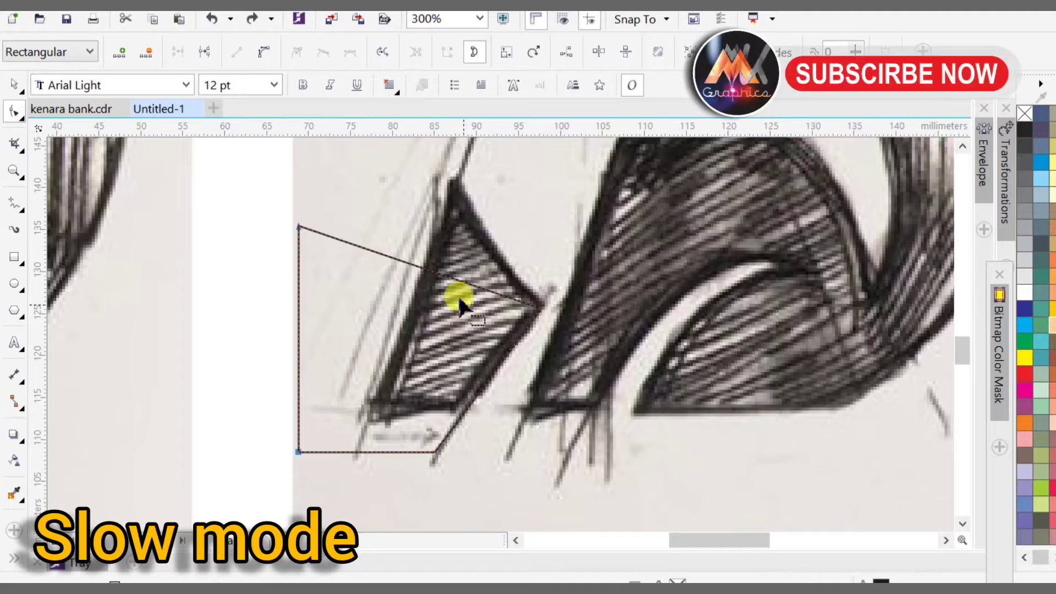
drag(433, 191, 432, 190)
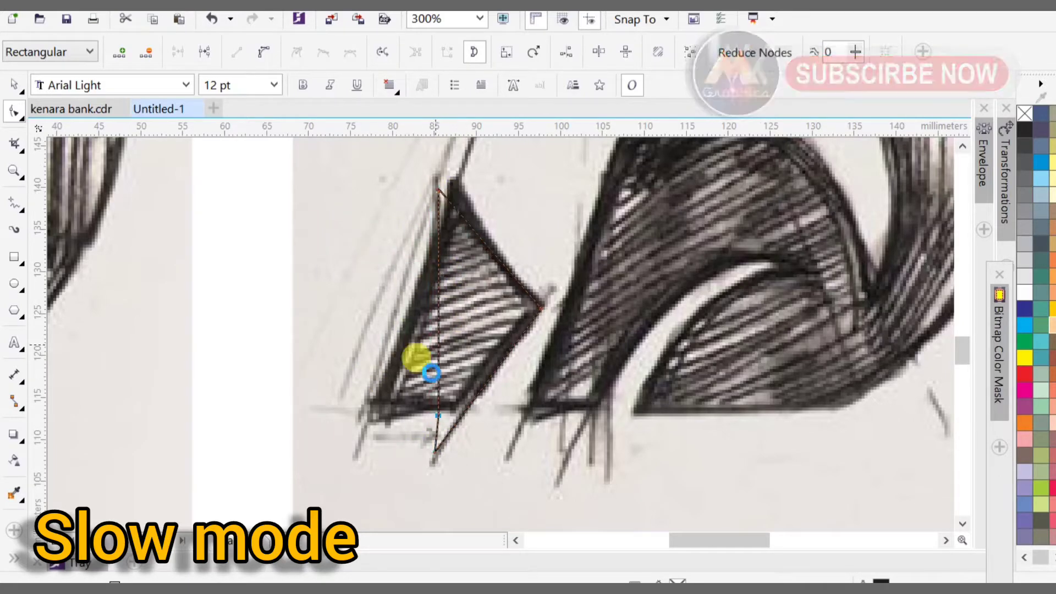
key(ctrl+z)
Step: Move the remaining corner nodes onto the front leg's base and upper tip, and fill the shape with blue
drag(363, 406, 377, 398)
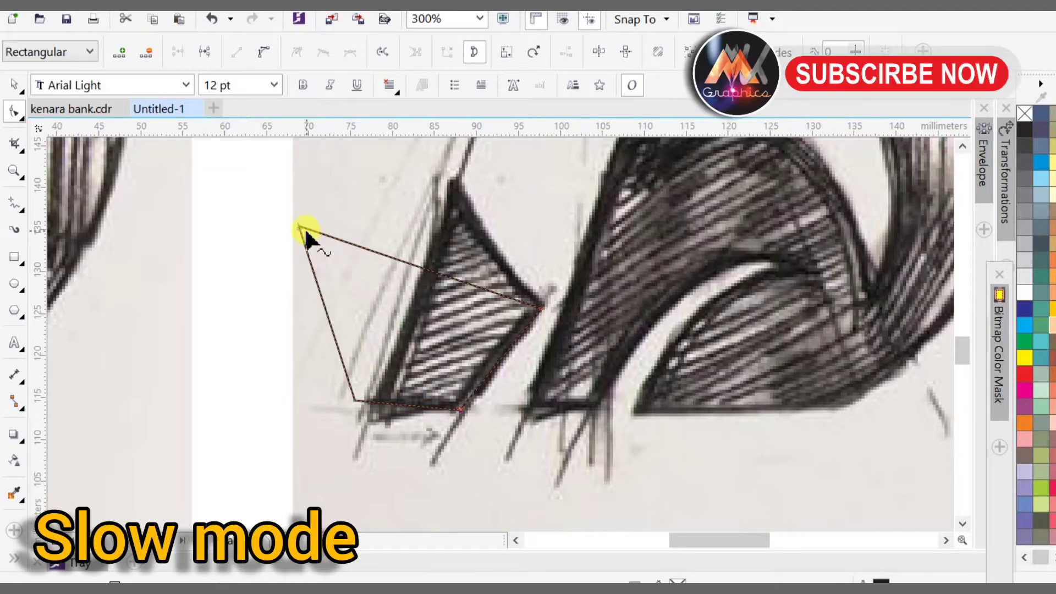
drag(305, 233, 436, 208)
key(ctrl+z)
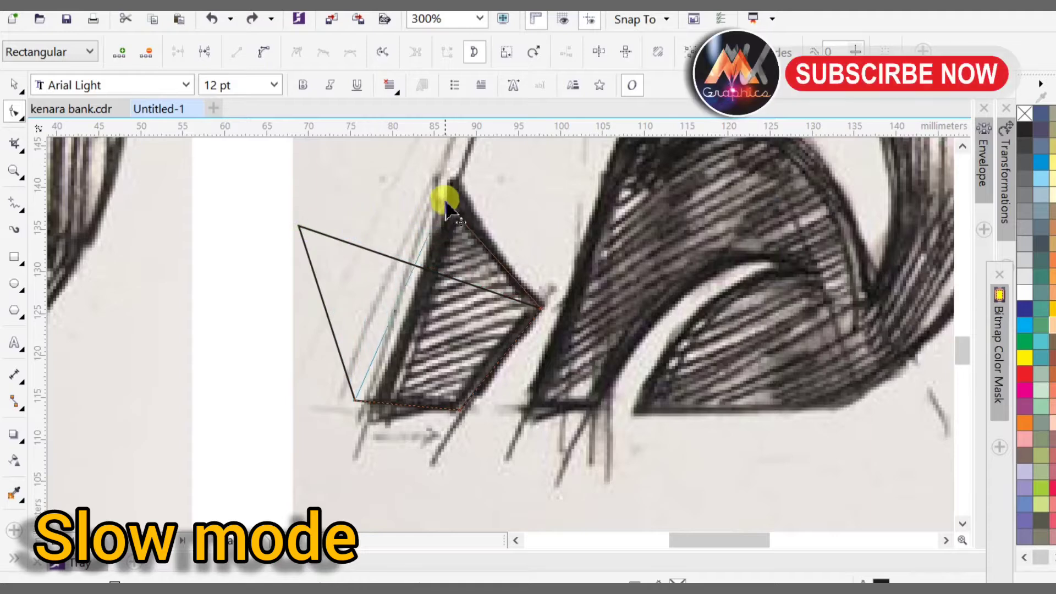
drag(445, 206, 443, 191)
key(space)
click(1041, 165)
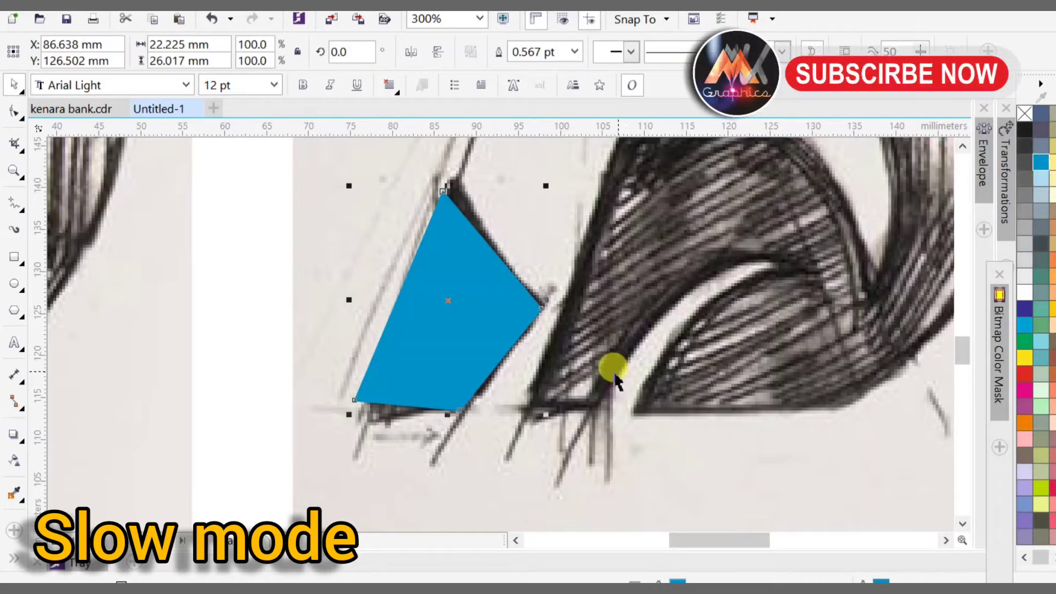
Step: Duplicate the blue leg shape onto the second leg and narrow the copy to about 18.9 mm
scroll(616, 365, down, 2)
scroll(681, 393, up, 2)
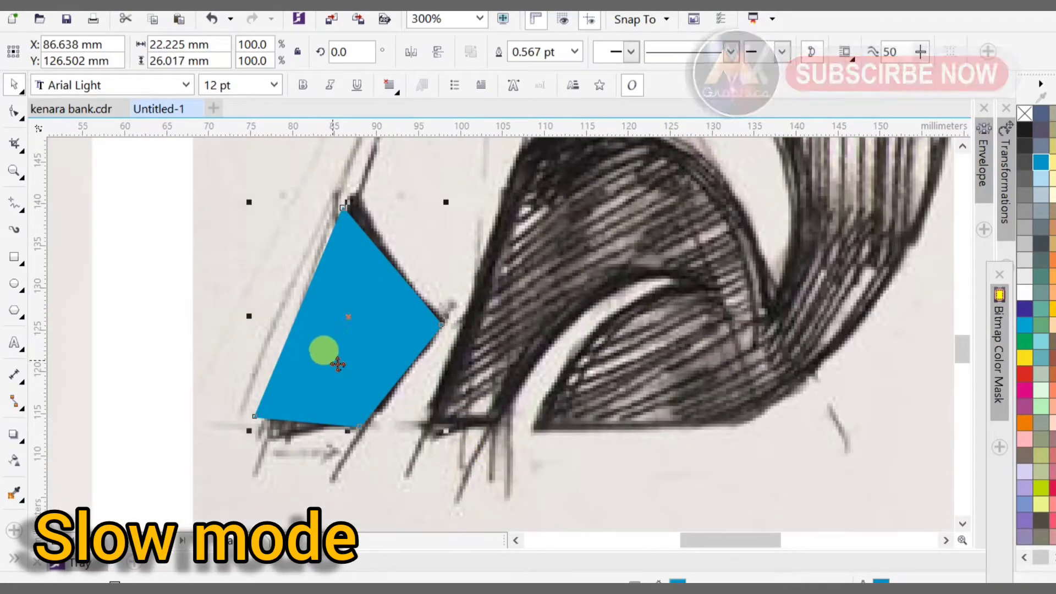
right_click(494, 371)
drag(338, 364, 425, 474)
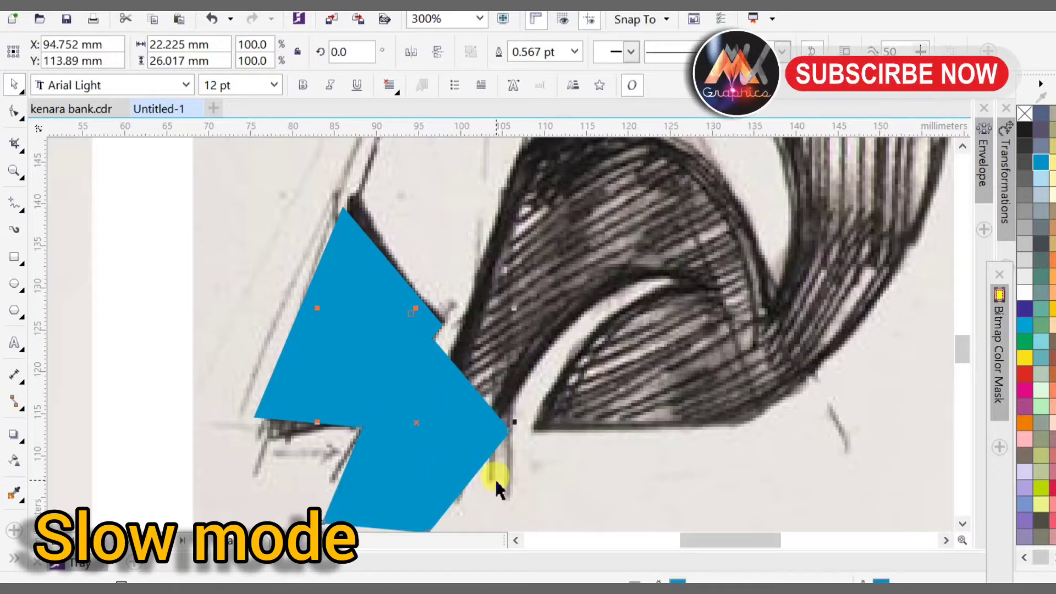
mouse_move(494, 477)
mouse_down()
mouse_move(106, 337)
mouse_move(170, 349)
mouse_move(138, 325)
mouse_up()
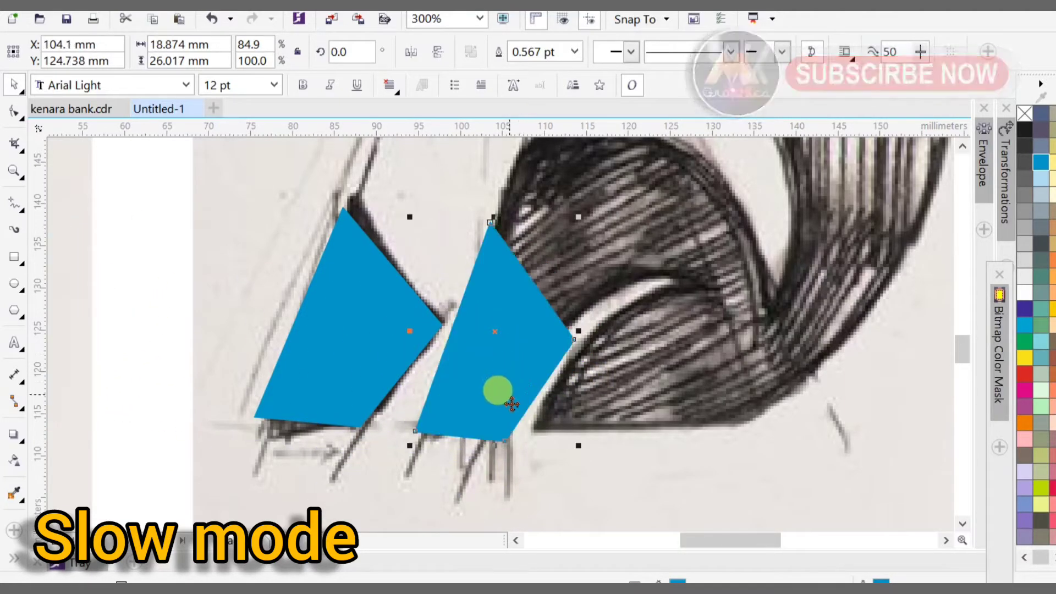
Step: Dismiss the Eye Saver reminder and draw a circle about 33.2 mm in diameter over the fox's haunch
scroll(500, 389, down, 2)
scroll(584, 421, up, 2)
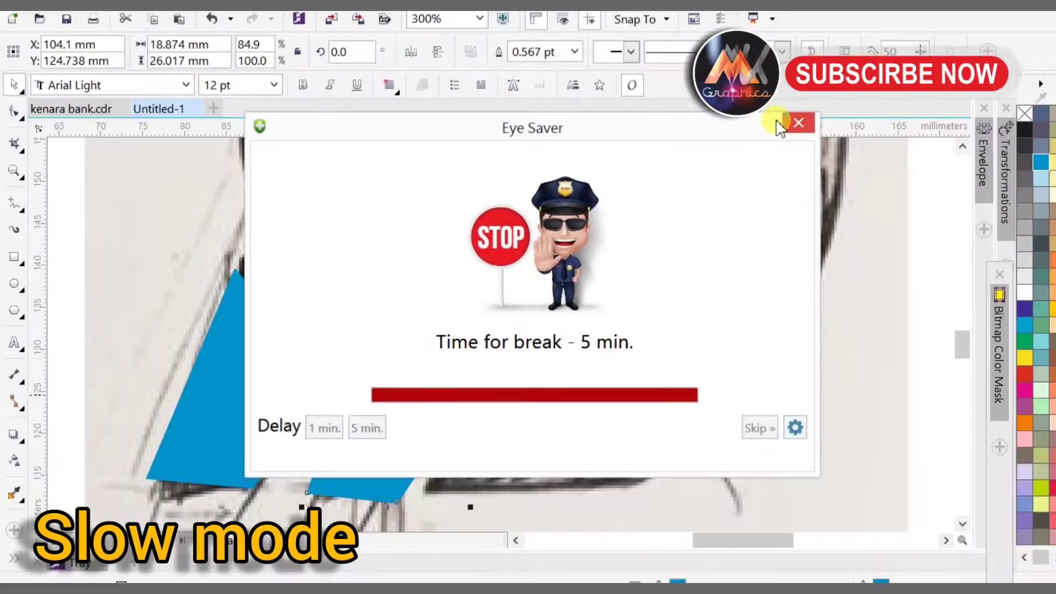
click(796, 122)
key(F7)
drag(371, 177, 628, 392)
key(space)
drag(561, 288, 584, 306)
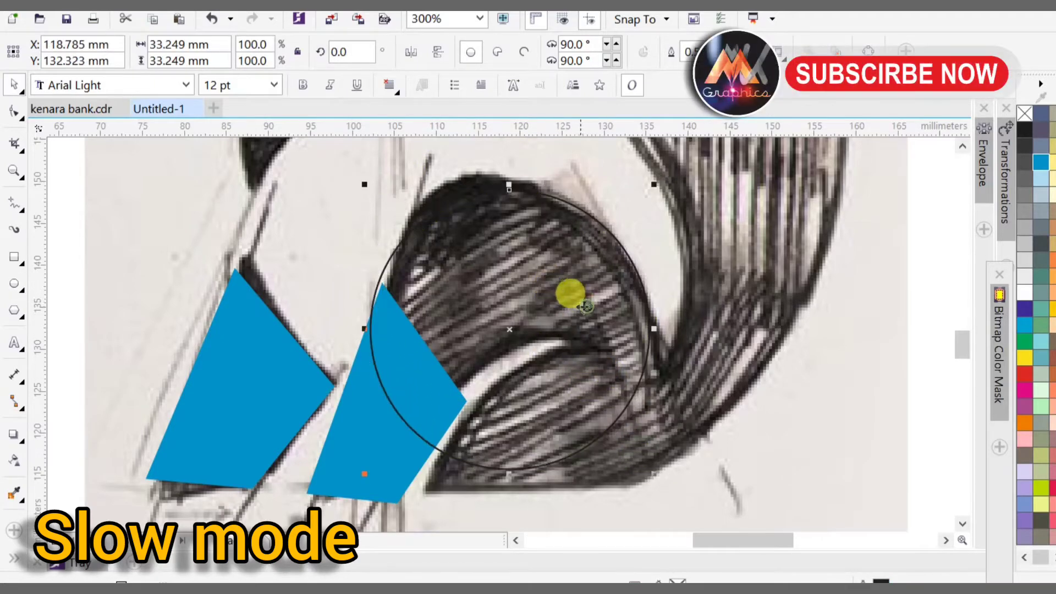
Step: Duplicate the circle over the lower thigh and create an intersection shape from the two circles
drag(555, 432, 577, 436)
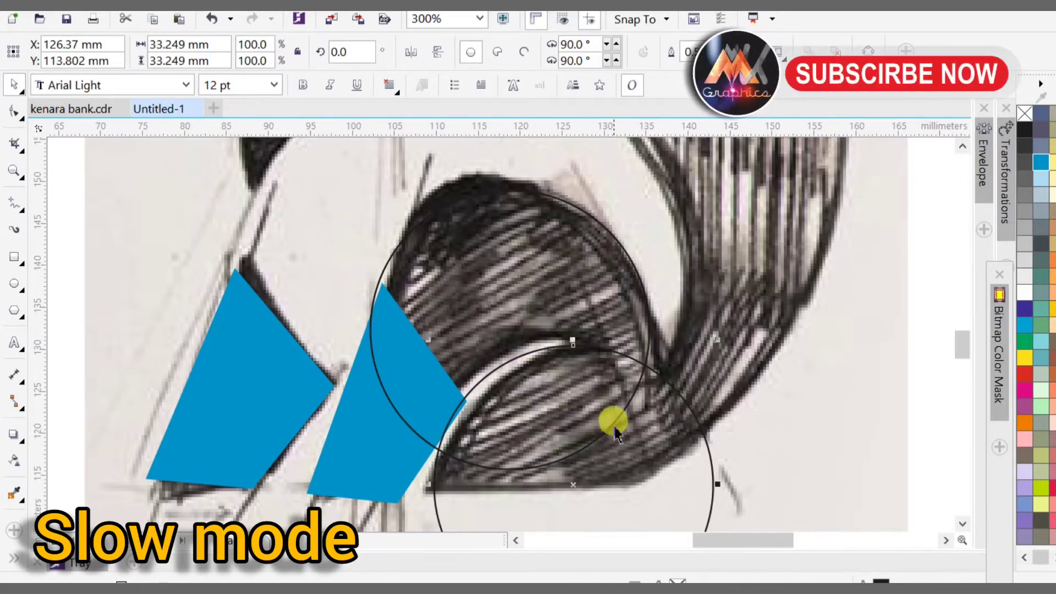
shift+click(597, 313)
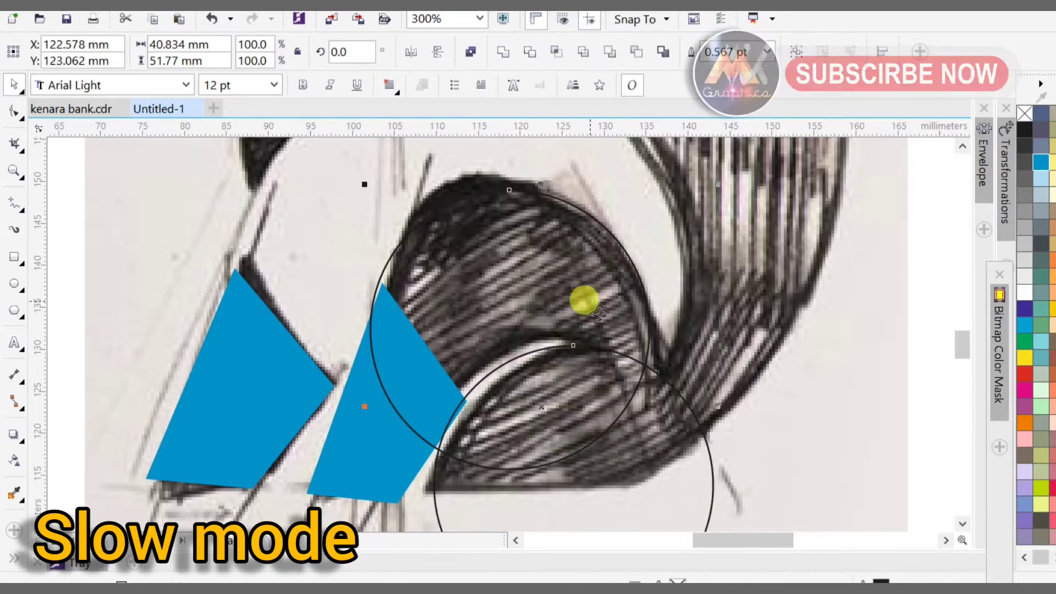
click(562, 55)
Step: Fill the upper circle with the legs' blue and move the lower circle aside to the right
click(598, 272)
click(364, 447)
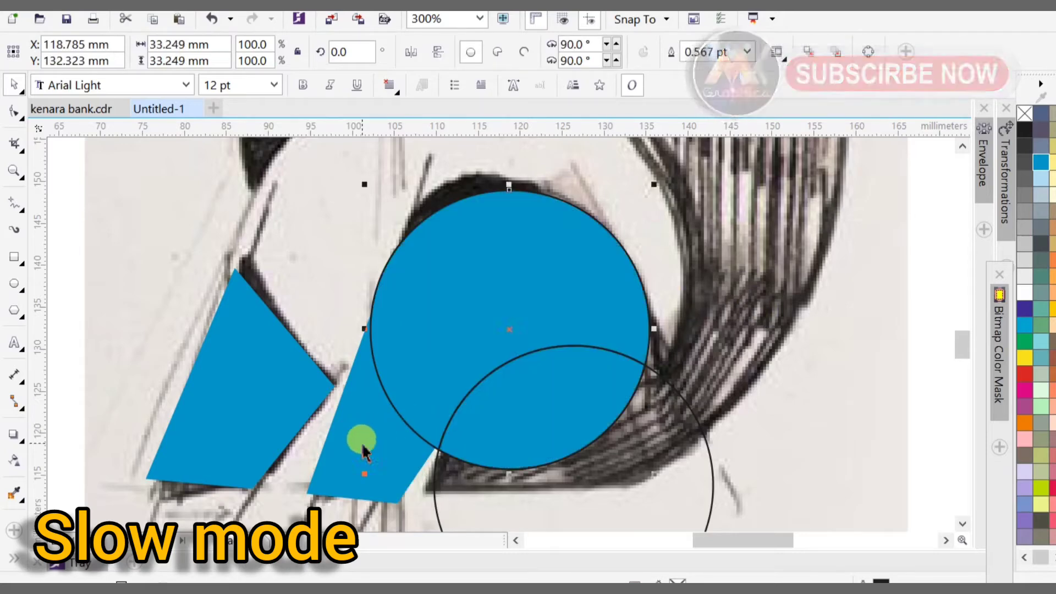
click(633, 446)
drag(563, 411, 689, 410)
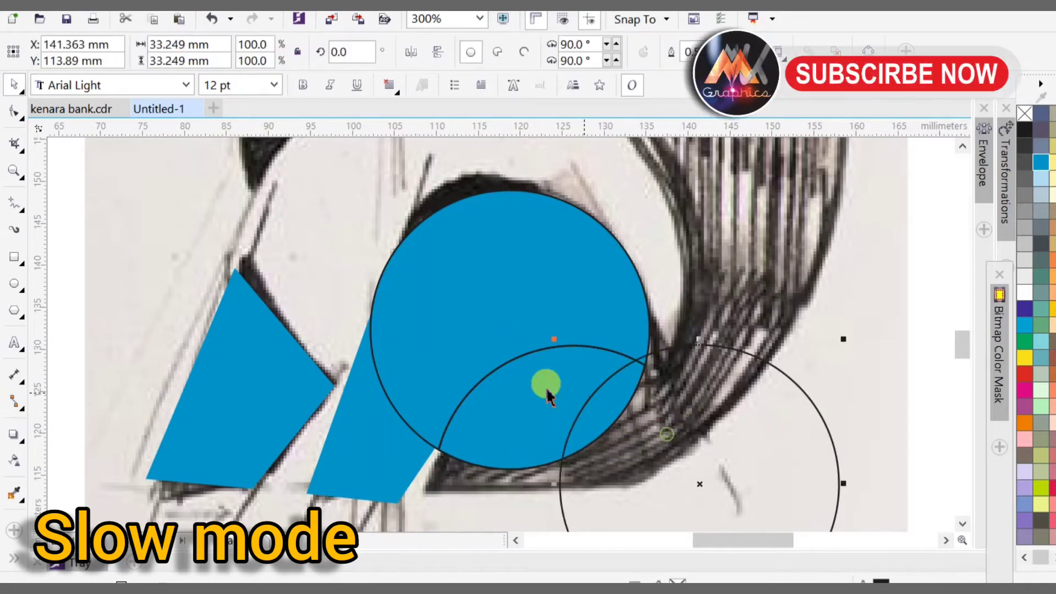
Step: Subtract the intersection shape from the blue haunch circle
drag(512, 385, 727, 347)
key(ctrl+z)
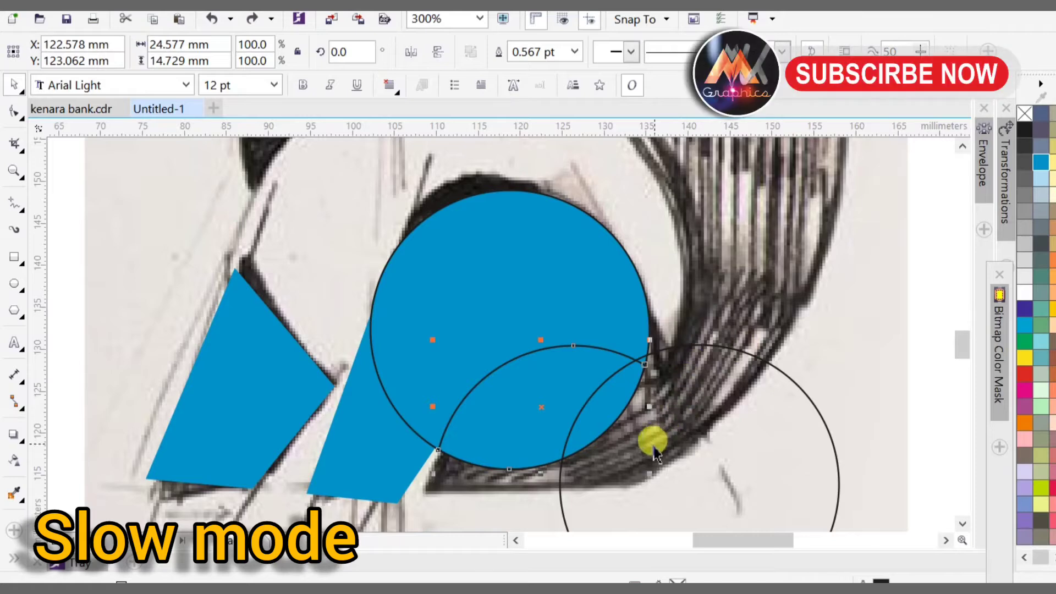
shift+click(554, 326)
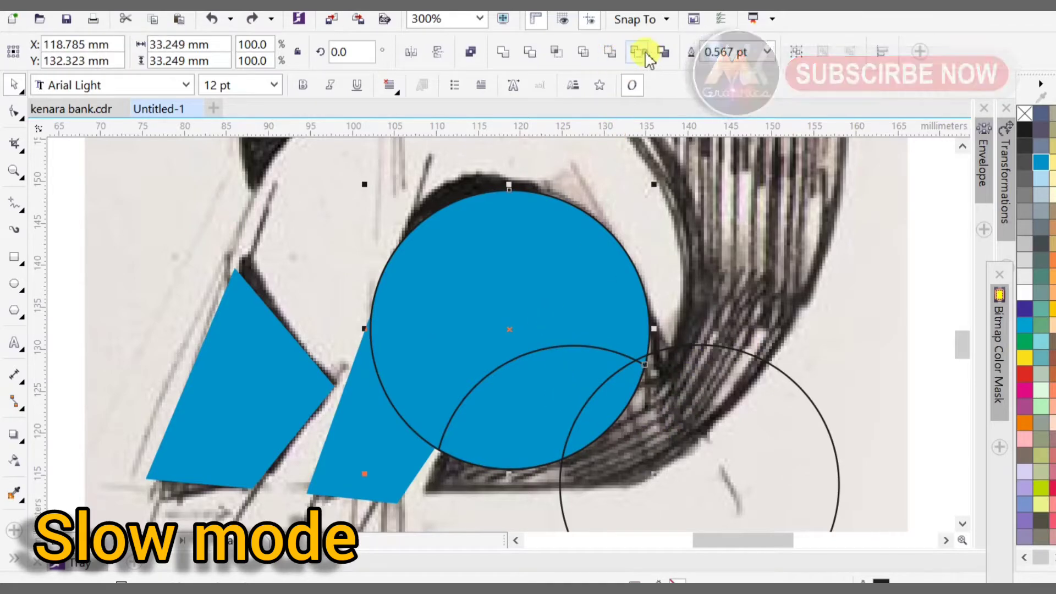
click(638, 51)
Step: Place a blue-filled circle of the same size over the lower thigh and delete the spare circle beside the tail
drag(779, 370, 808, 362)
click(497, 281)
click(605, 451)
scroll(577, 455, down, 1)
right_click(808, 361)
scroll(542, 357, down, 1)
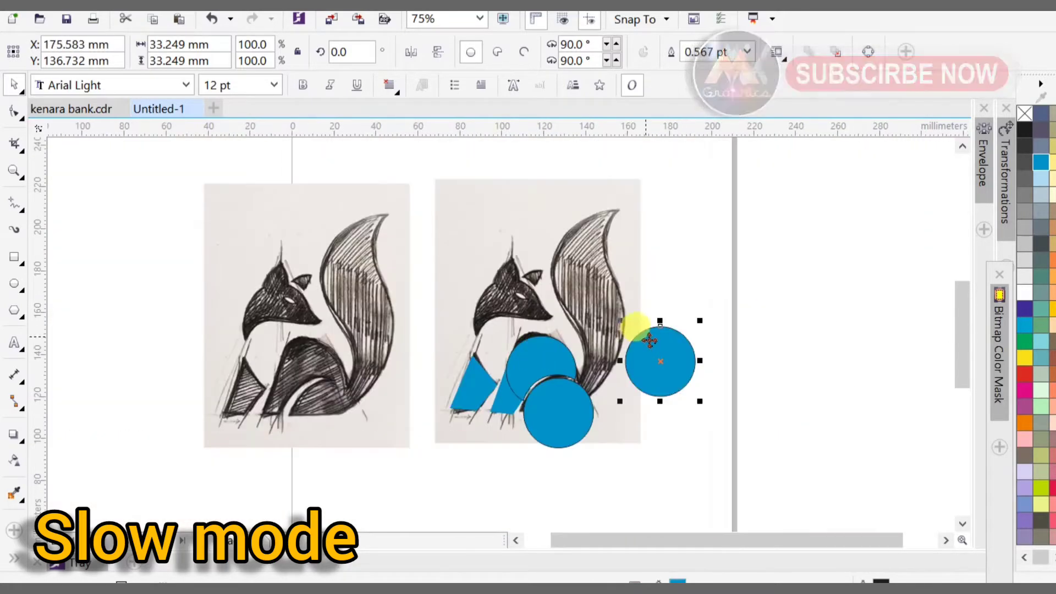
scroll(646, 336, up, 1)
key(Delete)
scroll(566, 408, down, 1)
scroll(618, 372, up, 1)
key(F6)
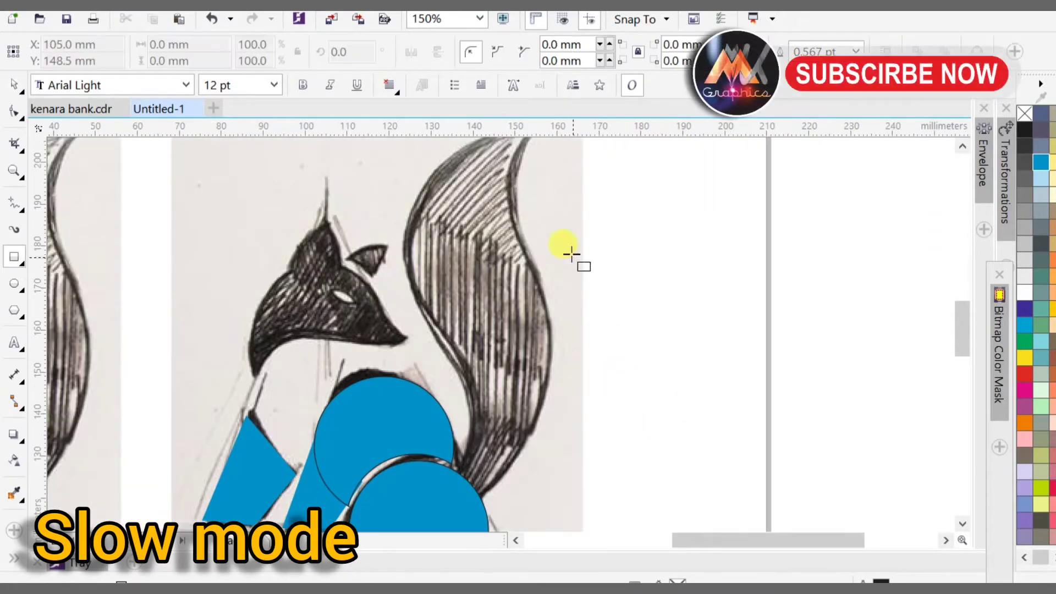
scroll(571, 253, down, 2)
scroll(559, 314, up, 2)
drag(377, 168, 627, 436)
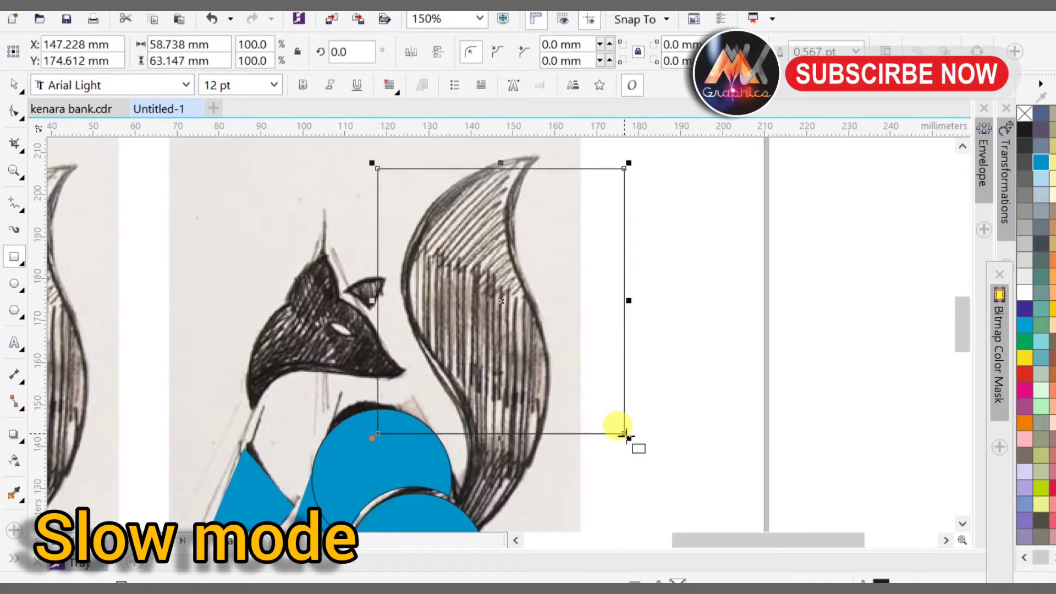
key(Delete)
Step: Draw an ellipse about 62 by 77 mm, arrange it and two copies along the tail's inner edge, and select all three
key(F7)
drag(415, 184, 685, 512)
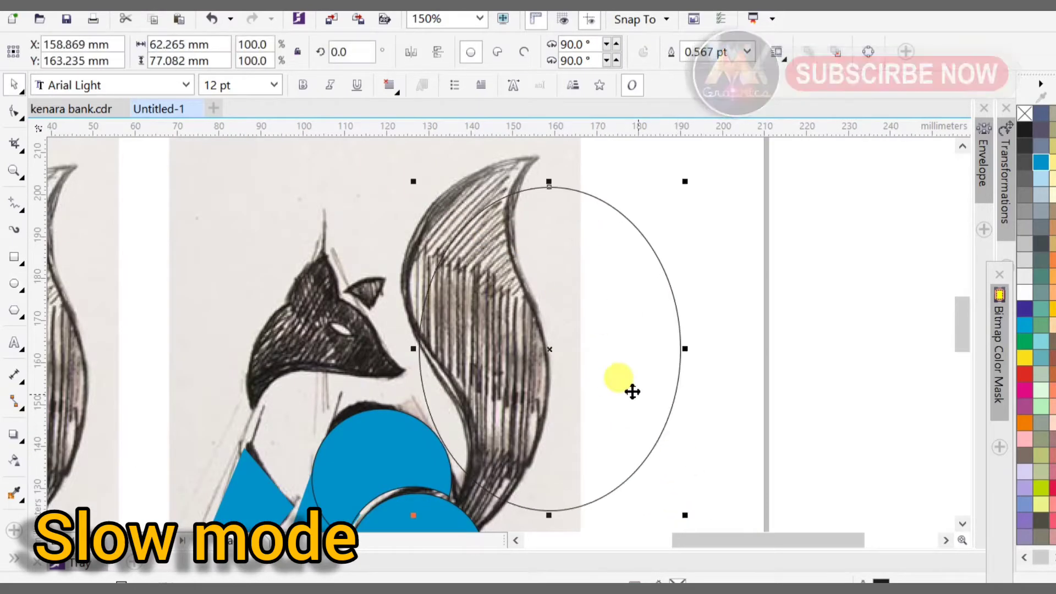
drag(633, 392, 548, 400)
shift+click(598, 316)
shift+click(520, 225)
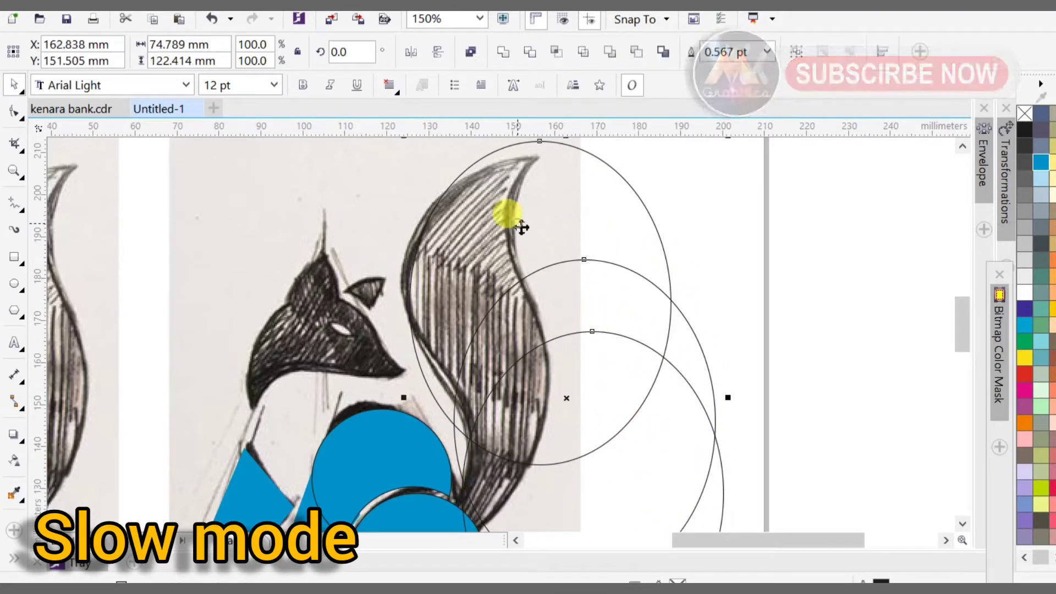
click(530, 52)
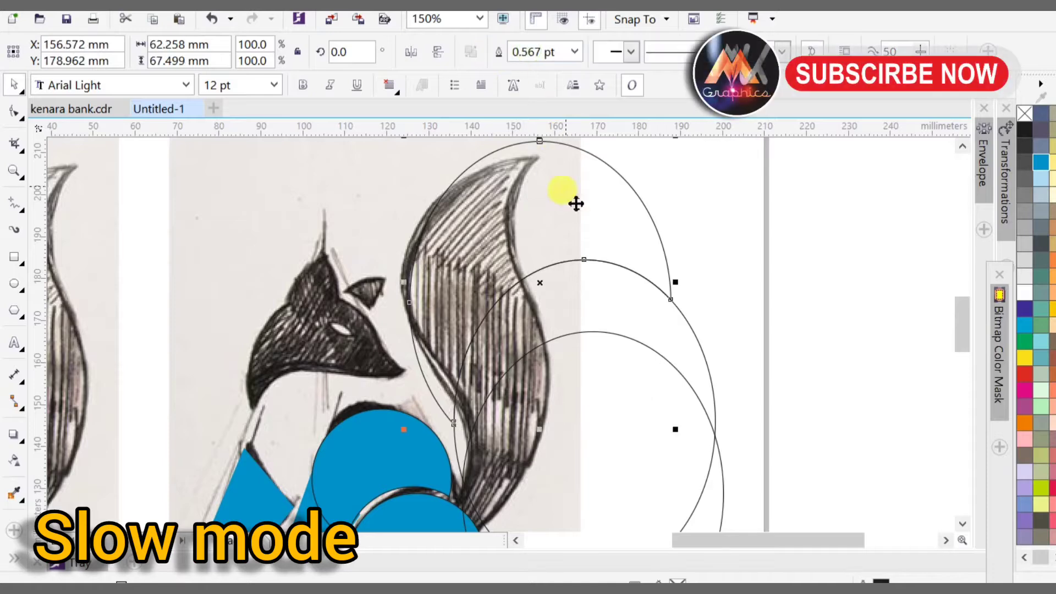
key(ctrl+z)
click(472, 53)
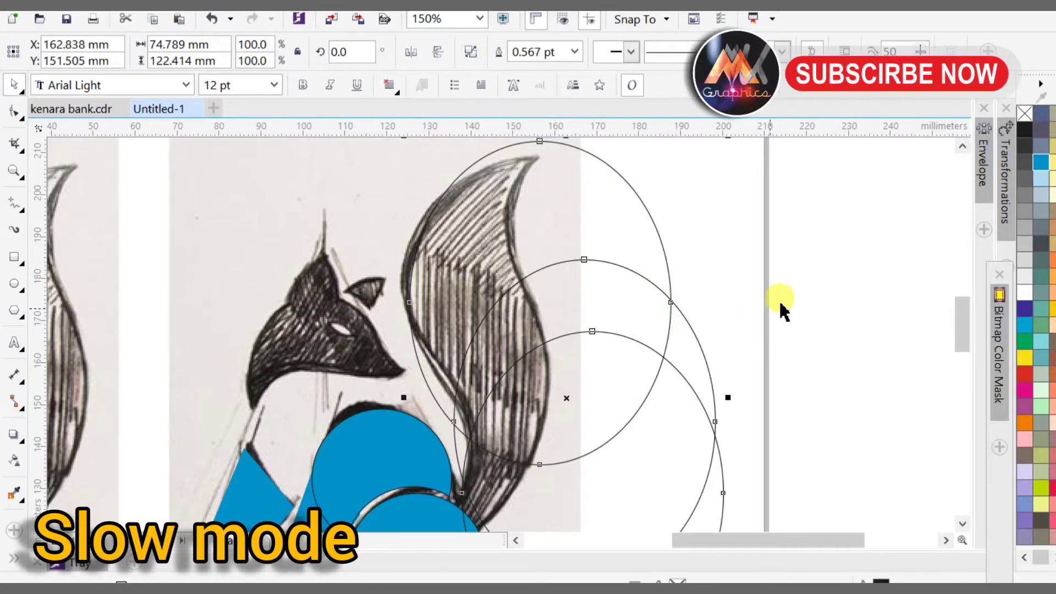
key(ctrl+z)
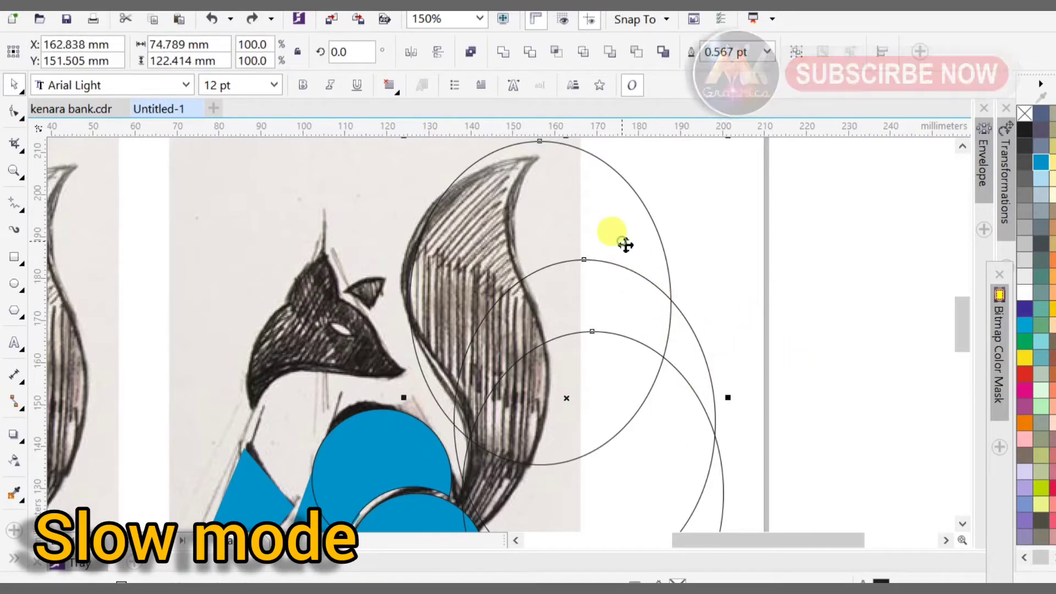
drag(623, 308, 748, 270)
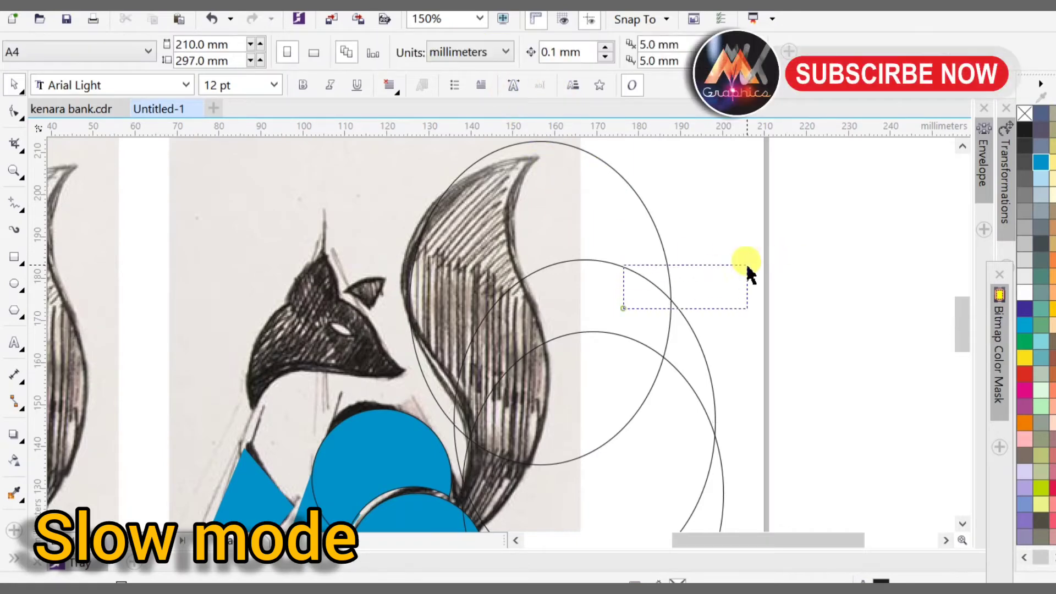
drag(630, 269, 717, 240)
key(ctrl+z)
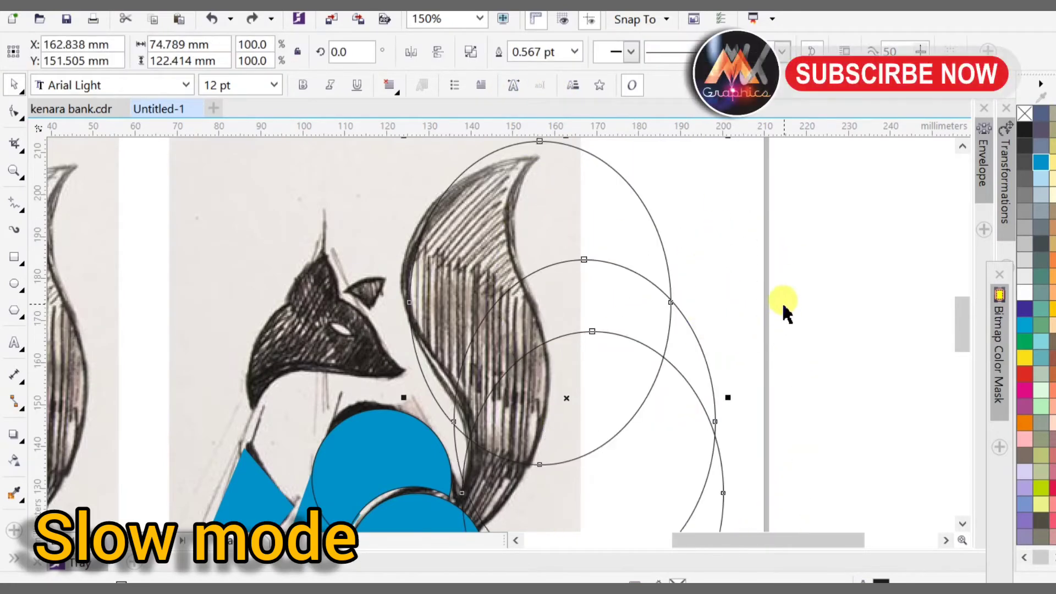
Step: Weld the three large ellipses into a single outline
click(503, 52)
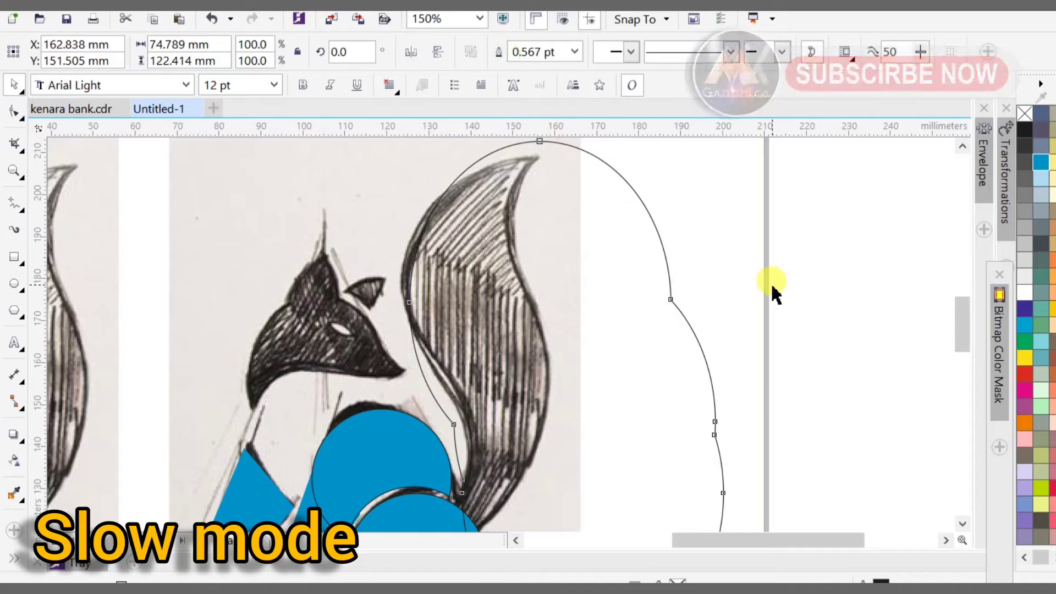
Step: Draw an ellipse about 38 by 62 mm and arrange it and two copies down the tail's outer edge
key(F7)
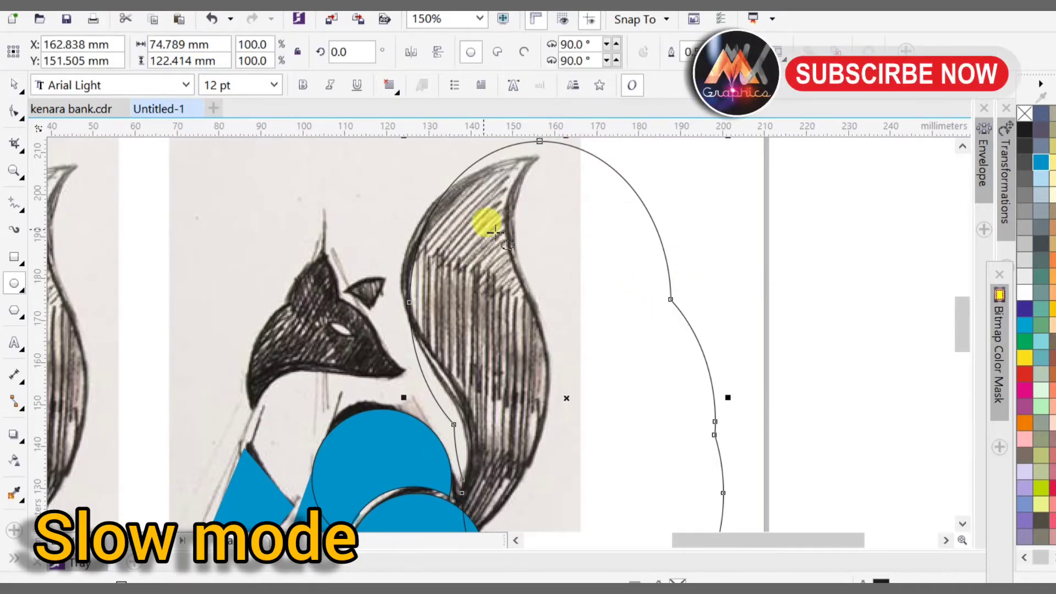
mouse_move(402, 172)
mouse_down()
mouse_move(585, 437)
mouse_move(560, 432)
mouse_up()
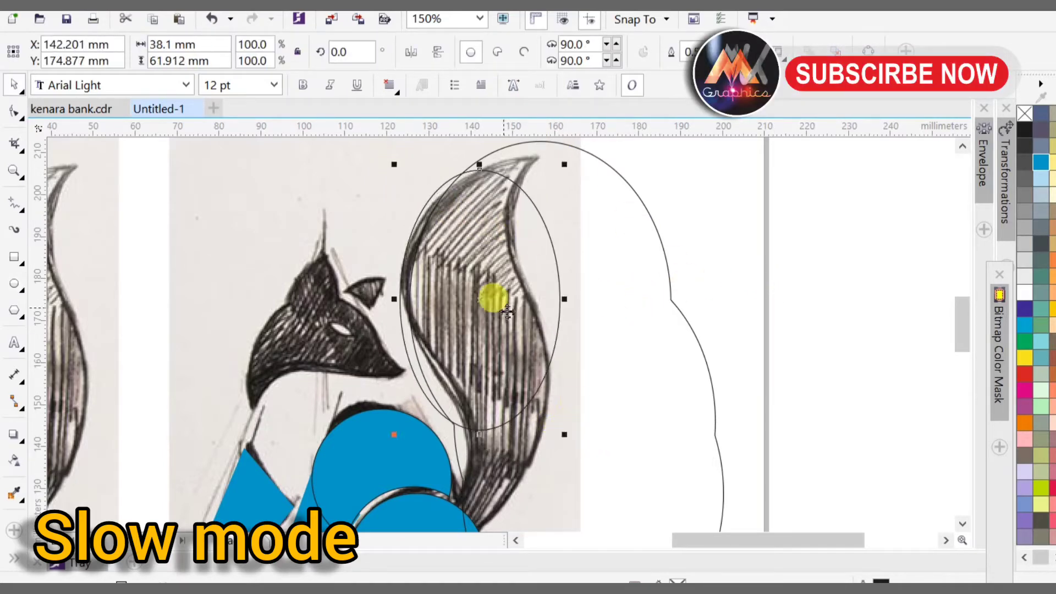
drag(508, 308, 621, 272)
drag(628, 291, 638, 449)
right_click(638, 441)
scroll(677, 306, down, 1)
scroll(658, 428, up, 1)
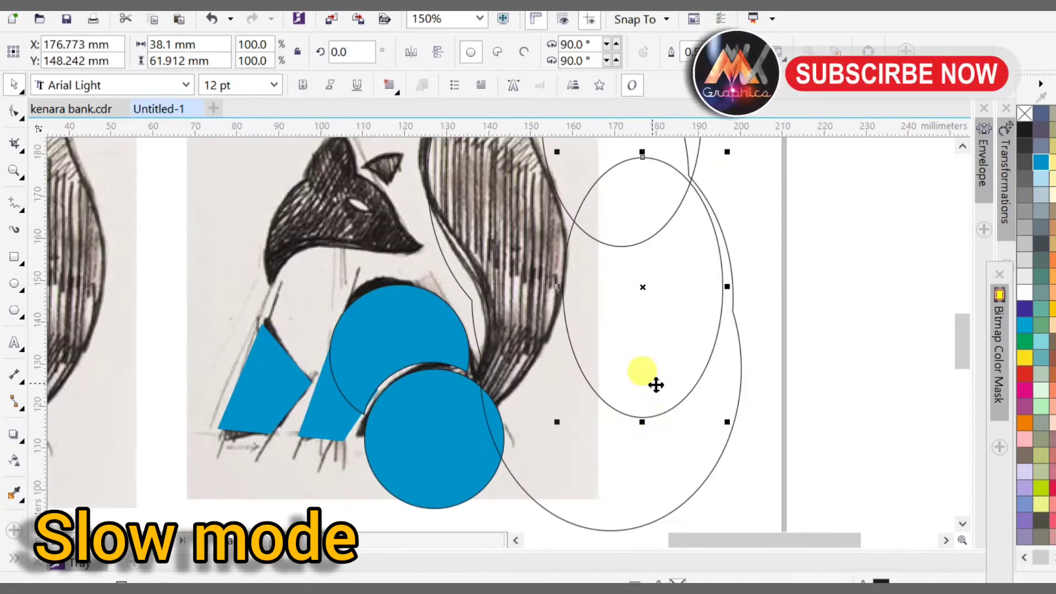
drag(642, 290, 577, 460)
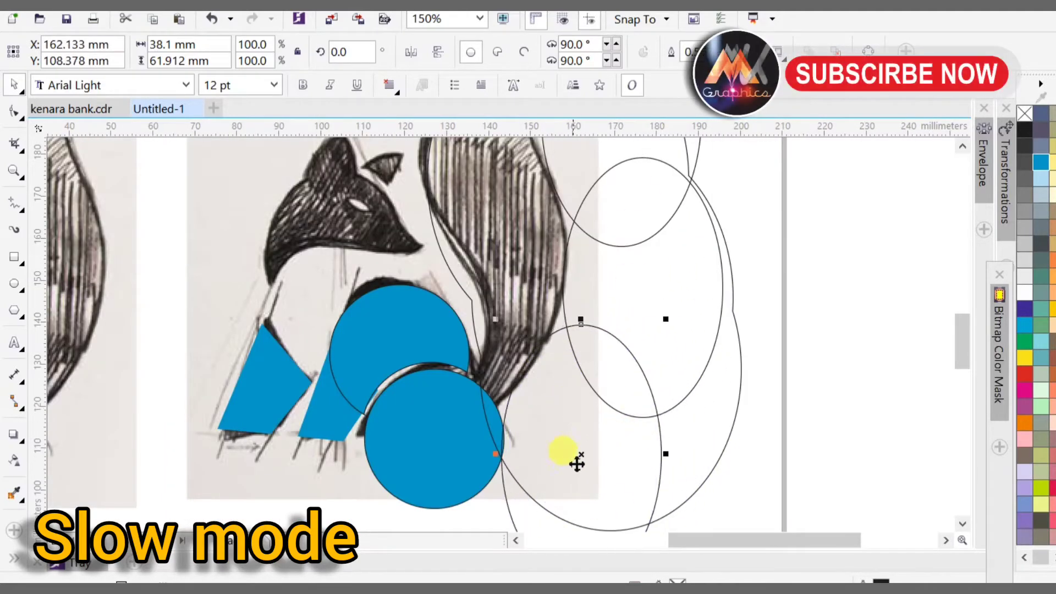
Step: Weld the three smaller ellipses into one outline and select it together with the large welded outline
scroll(578, 460, down, 2)
scroll(610, 409, up, 1)
shift+click(638, 355)
shift+click(614, 194)
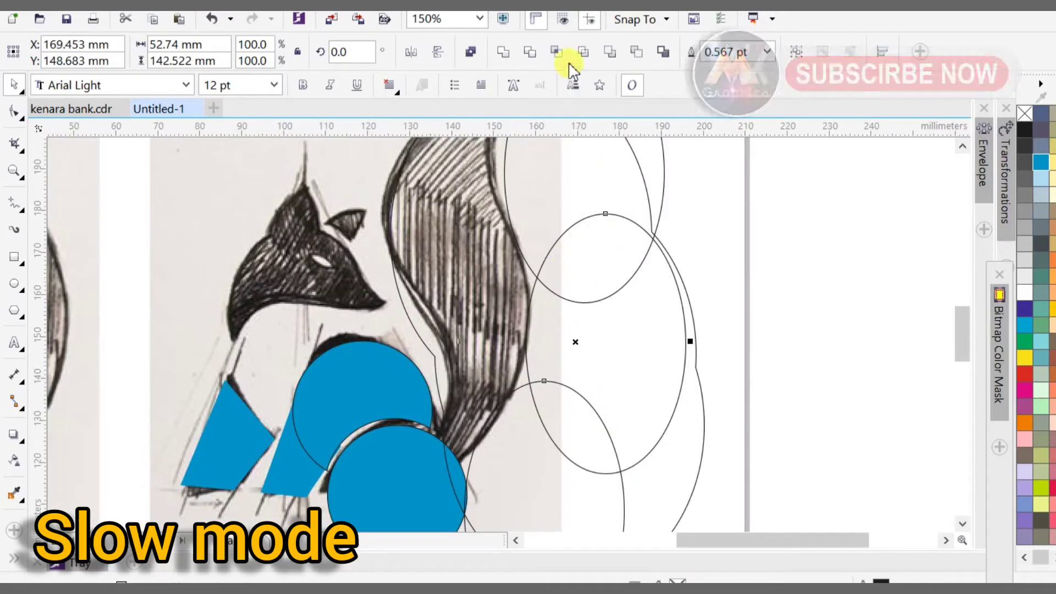
click(529, 52)
scroll(608, 401, down, 2)
scroll(632, 401, up, 2)
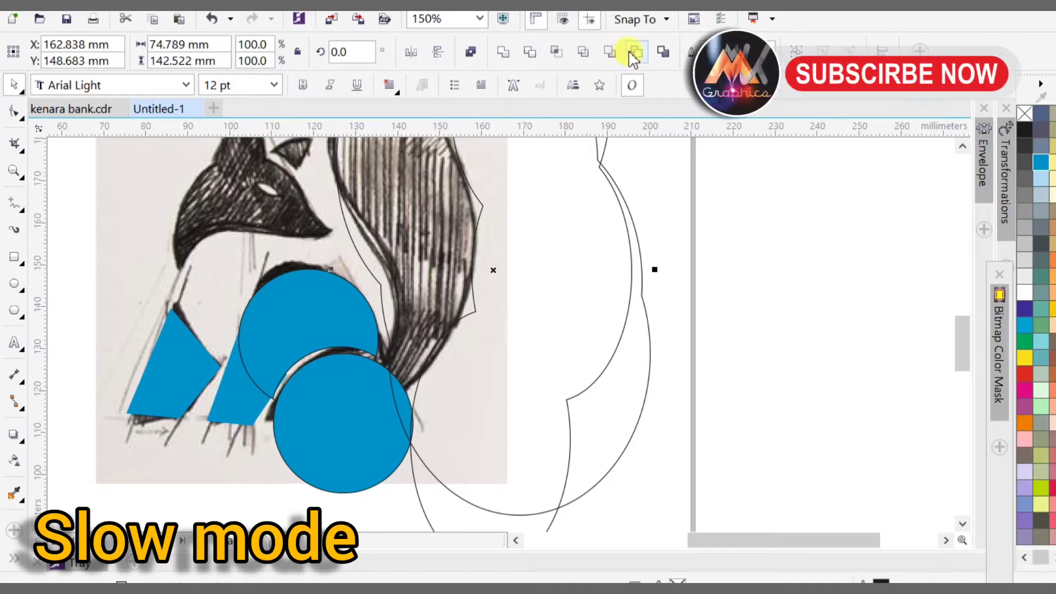
Step: Subtract the front welded outline from the back one and delete the surplus nodes to the right of the tail
click(635, 52)
scroll(578, 292, down, 2)
scroll(586, 245, up, 2)
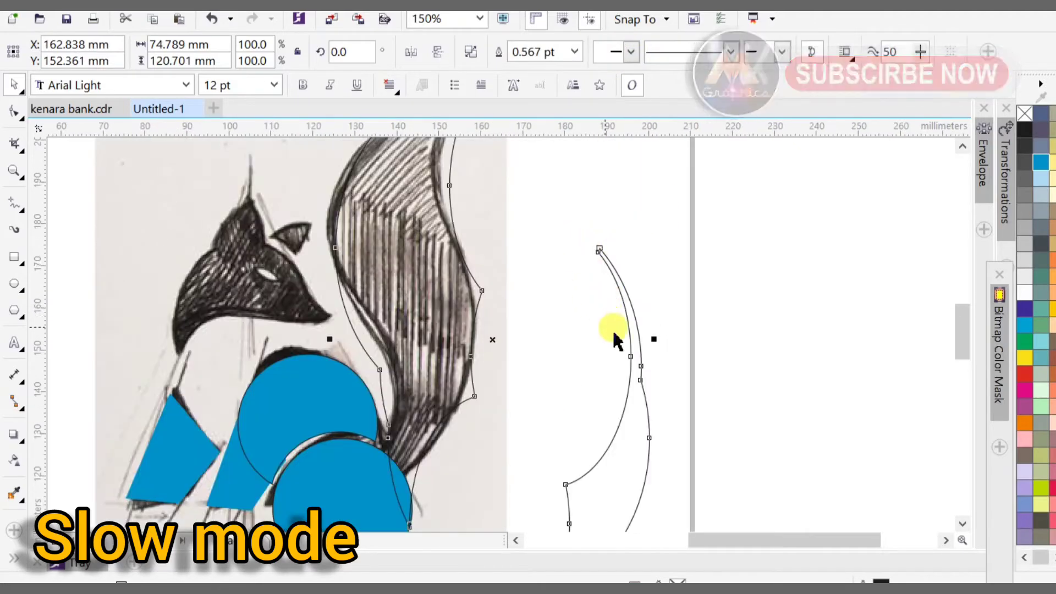
scroll(649, 404, down, 2)
key(F10)
drag(744, 219, 605, 486)
key(Delete)
Step: Fill the tail outline with the same blue as the body circles
scroll(654, 410, up, 2)
key(space)
click(468, 344)
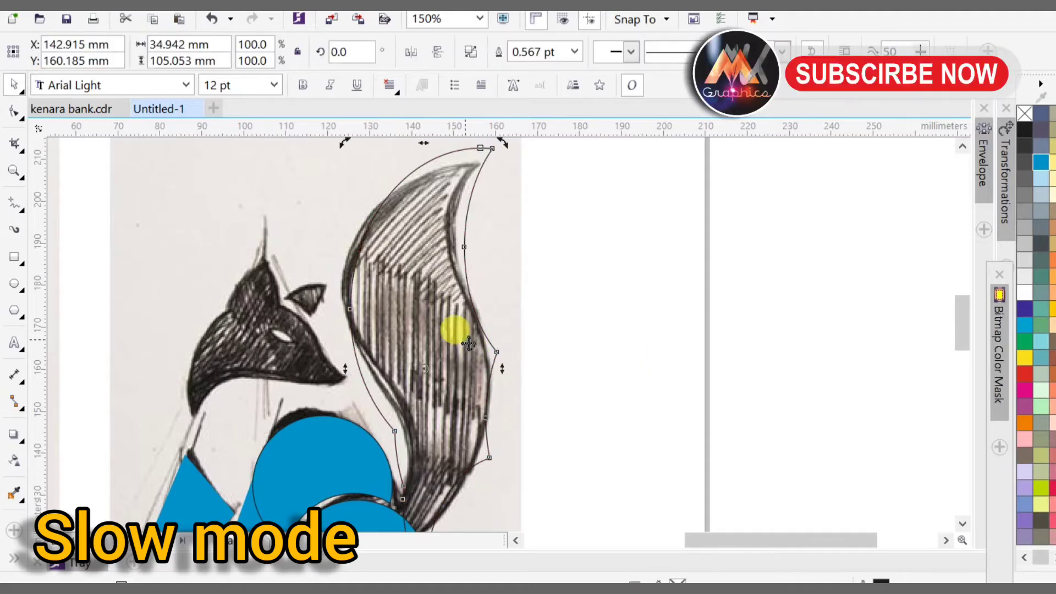
key(i)
click(313, 433)
click(620, 291)
click(446, 312)
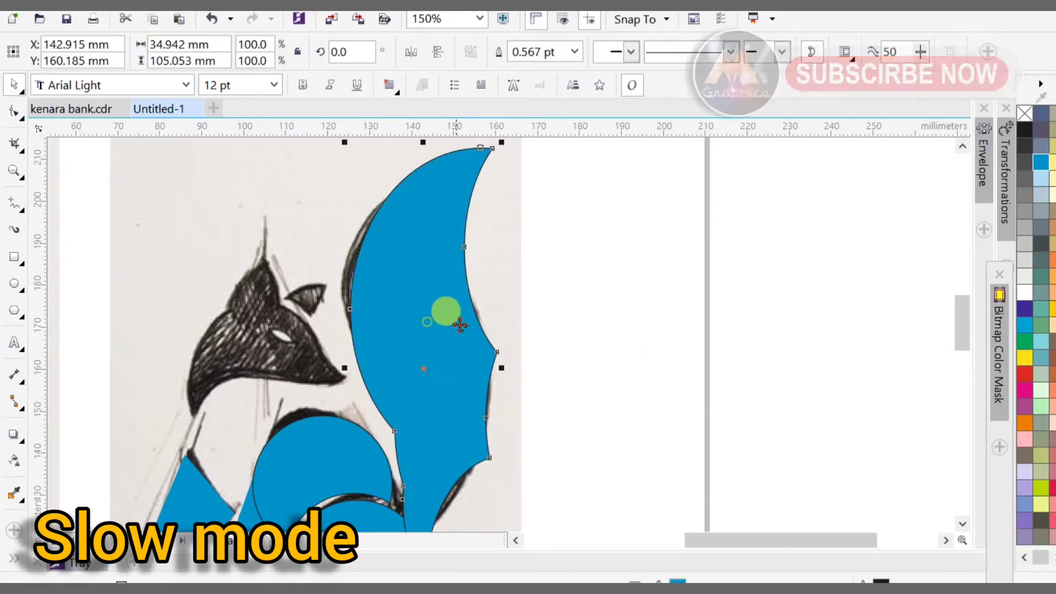
Step: Remove the sharp corners along the tail's outer and inner edges and smooth its curves to follow the sketch
scroll(456, 313, up, 1)
key(space)
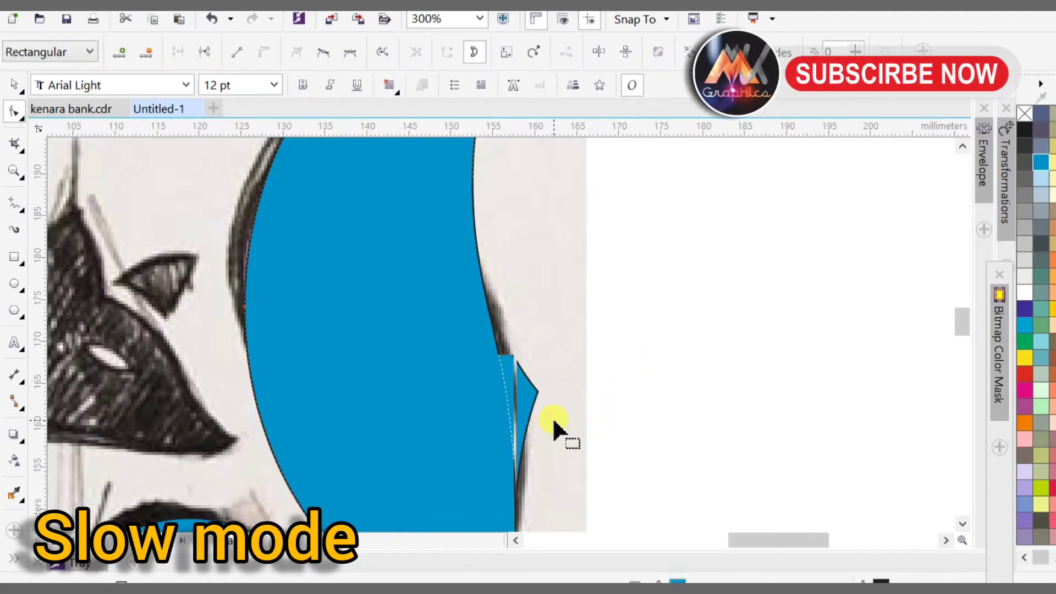
scroll(489, 252, down, 3)
scroll(461, 462, up, 2)
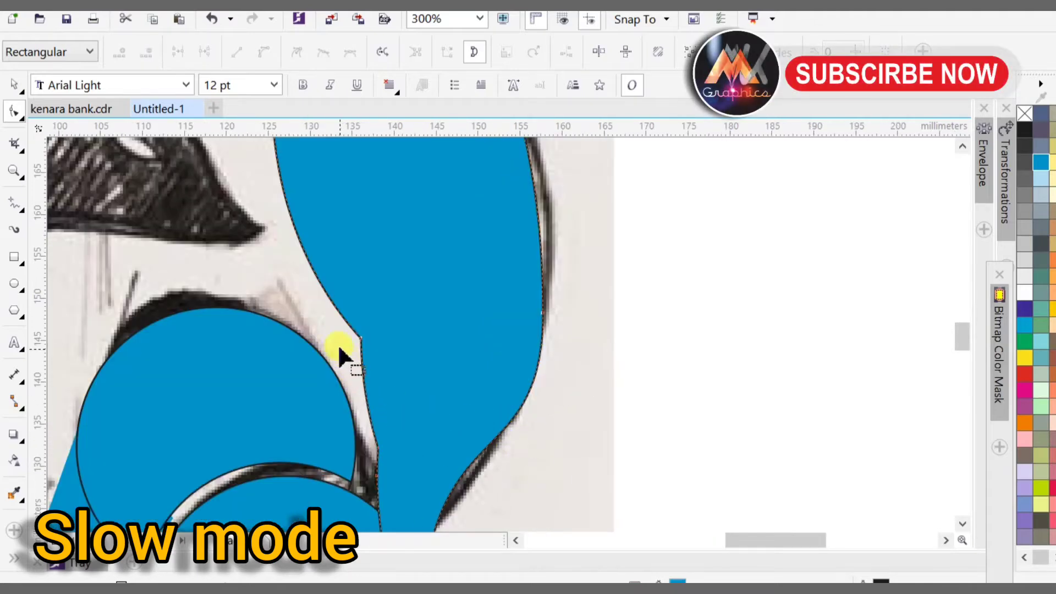
scroll(412, 361, down, 1)
scroll(511, 392, up, 1)
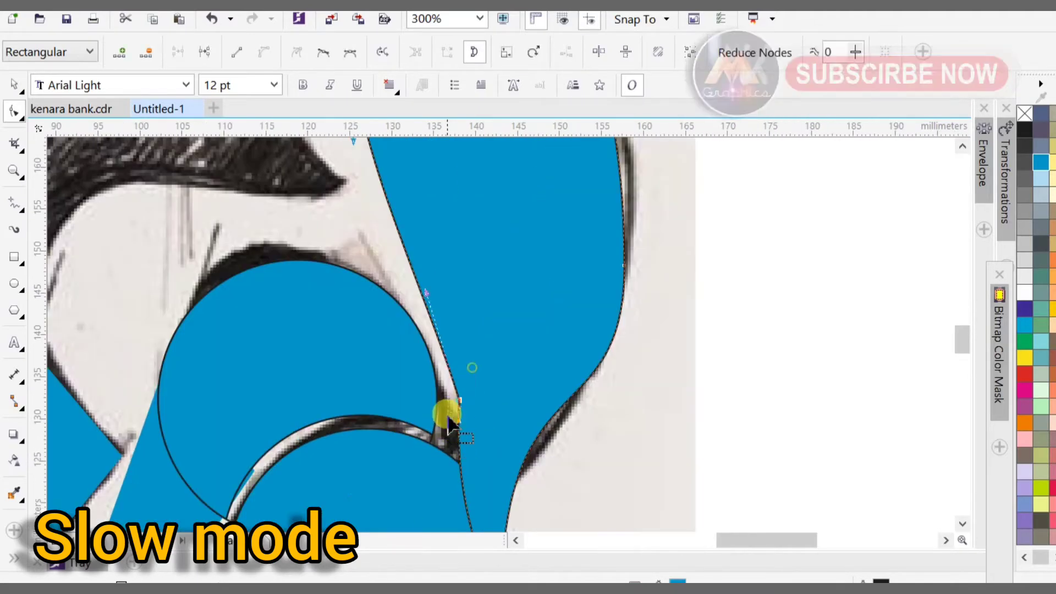
scroll(561, 394, down, 1)
Step: Weld the tail to the lower body circle
key(space)
scroll(505, 484, up, 1)
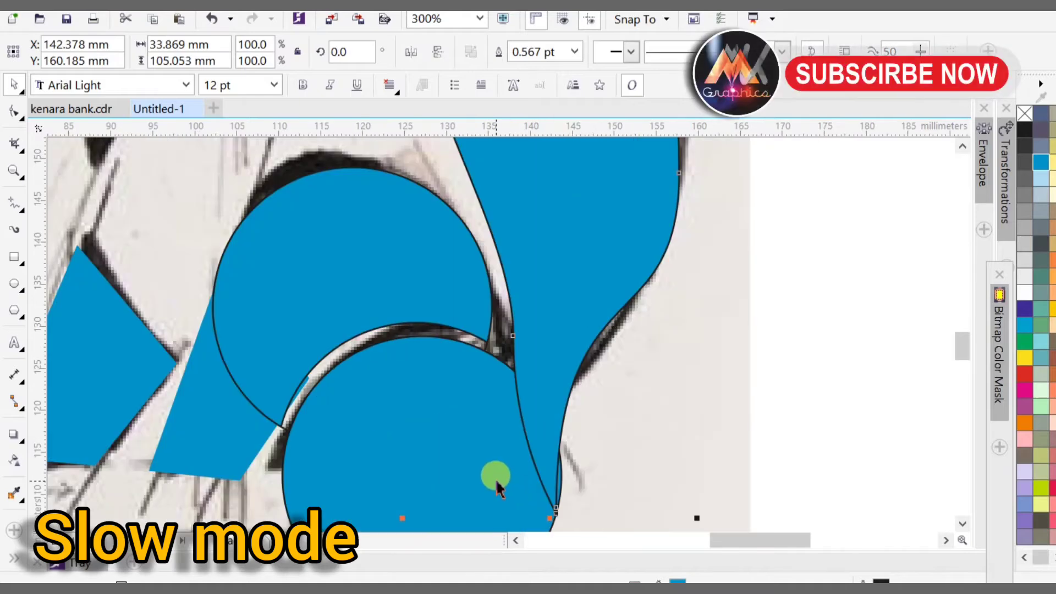
shift+click(549, 159)
click(504, 54)
scroll(599, 336, down, 1)
click(809, 286)
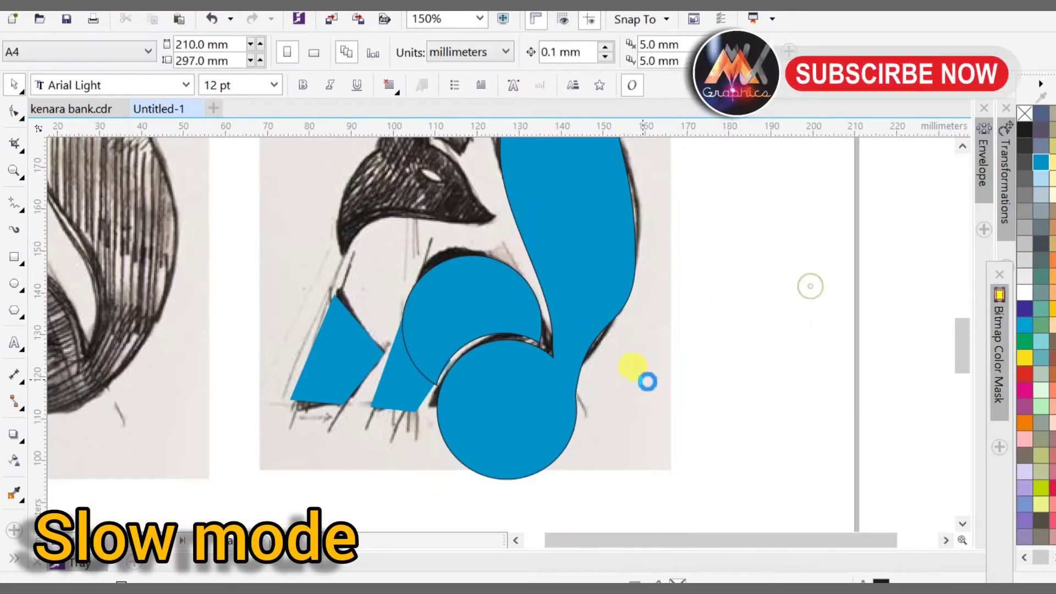
Step: Draw an ellipse about 42 by 32 mm over the fox's head
scroll(632, 367, down, 1)
scroll(544, 270, up, 2)
key(F7)
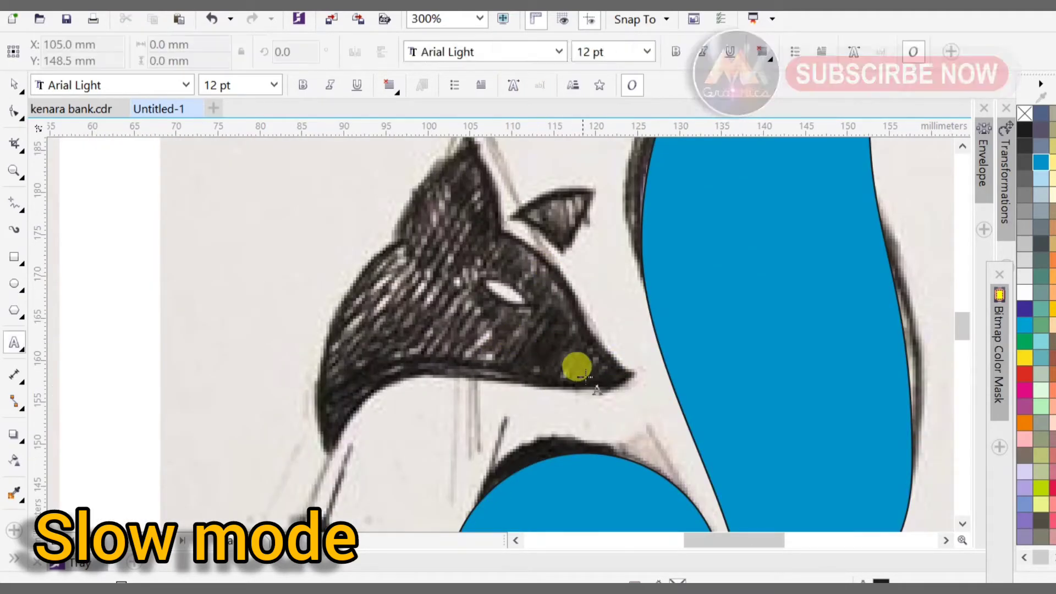
drag(289, 236, 638, 505)
drag(573, 391, 550, 383)
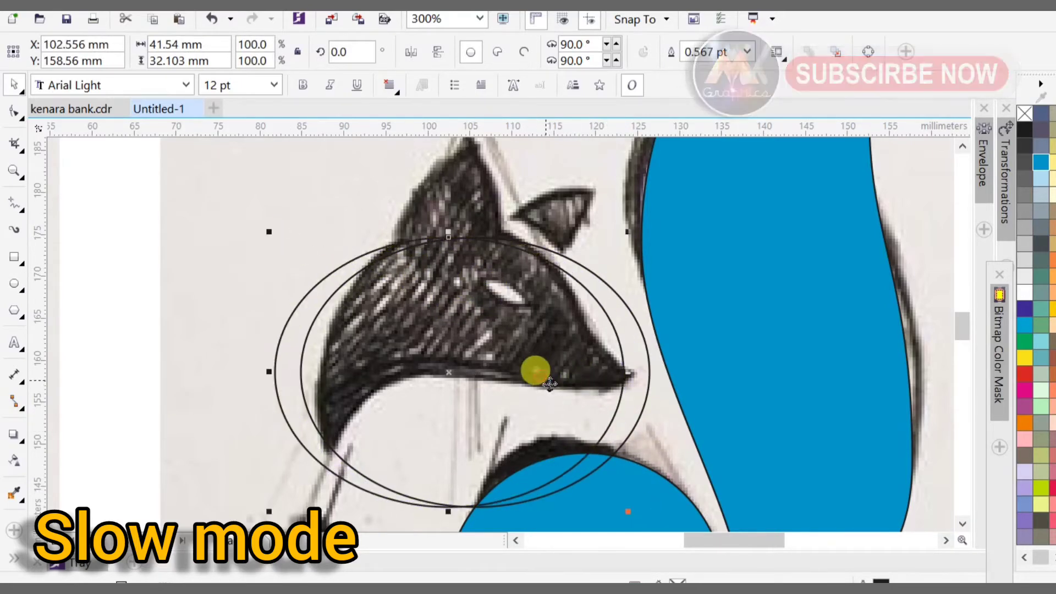
shift+click(639, 380)
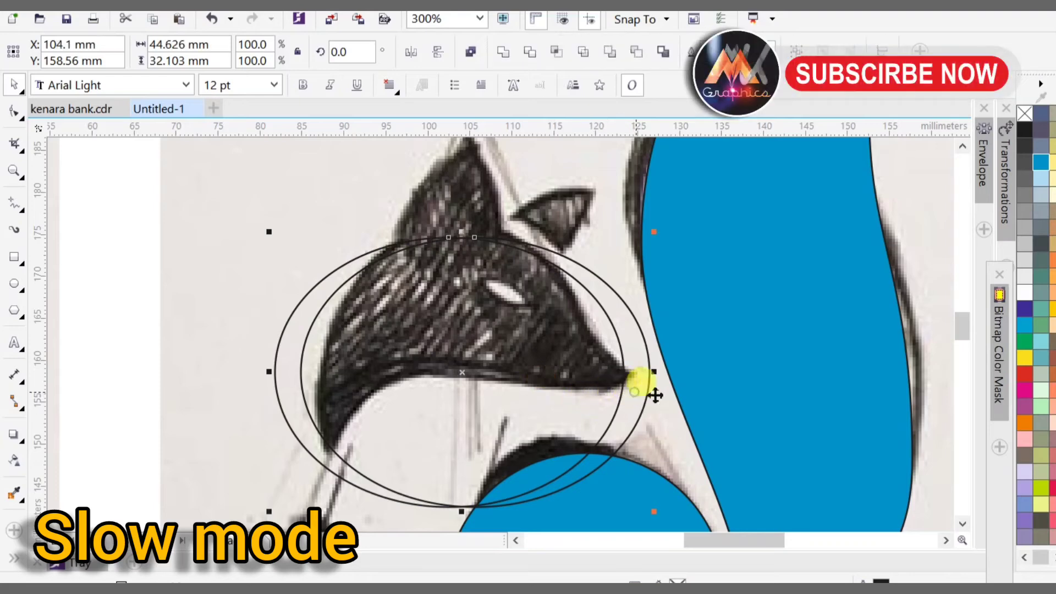
click(635, 53)
key(ctrl+z)
key(ctrl+z)
key(ctrl+z)
key(ctrl+z)
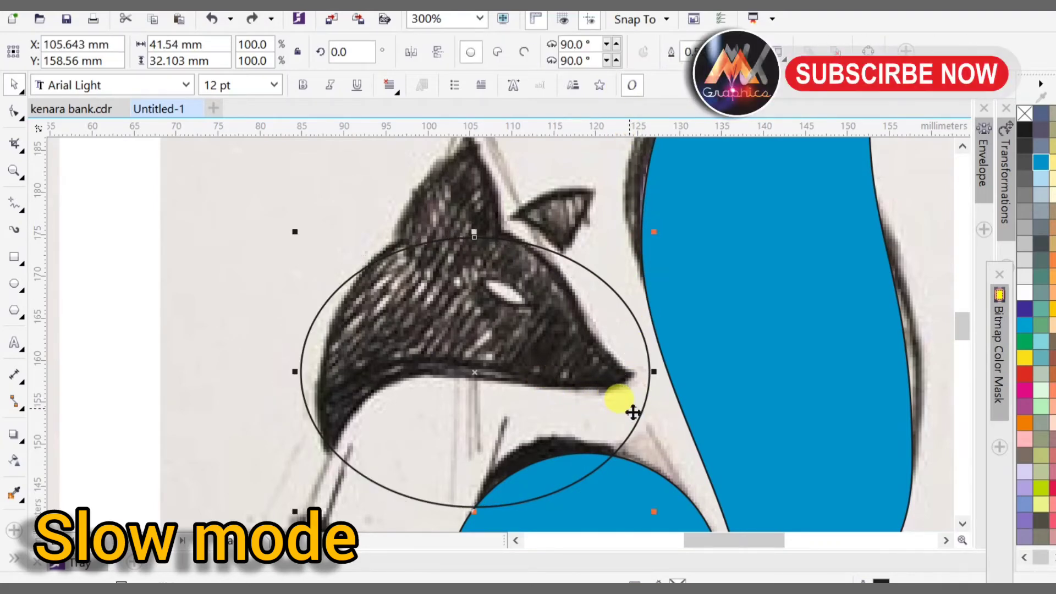
Step: Place a copy of the head ellipse below the jaw line and subtract it from the original to form a crescent
drag(594, 345, 529, 474)
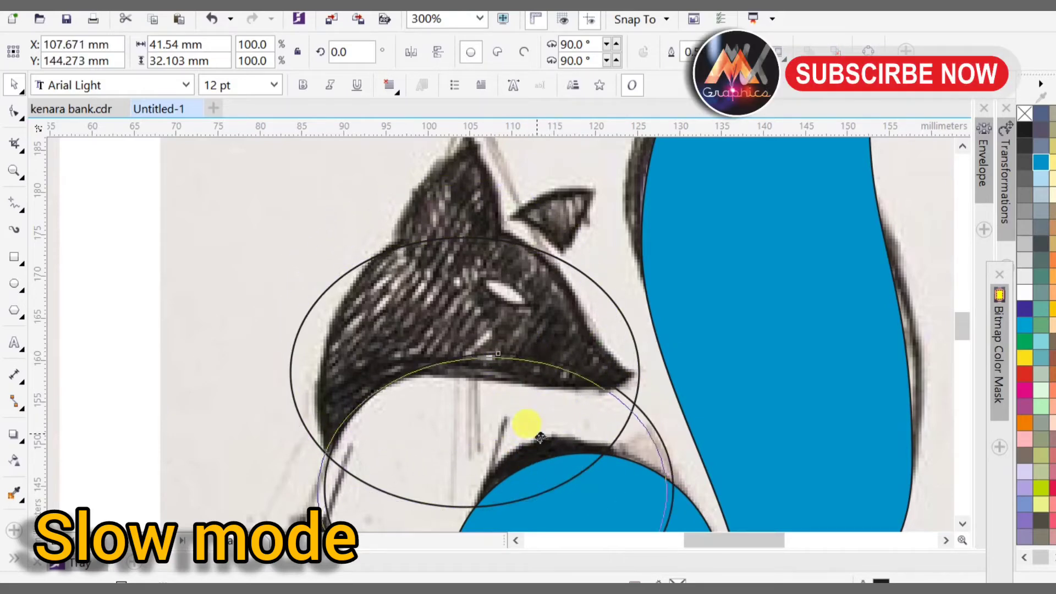
shift+click(580, 343)
click(630, 53)
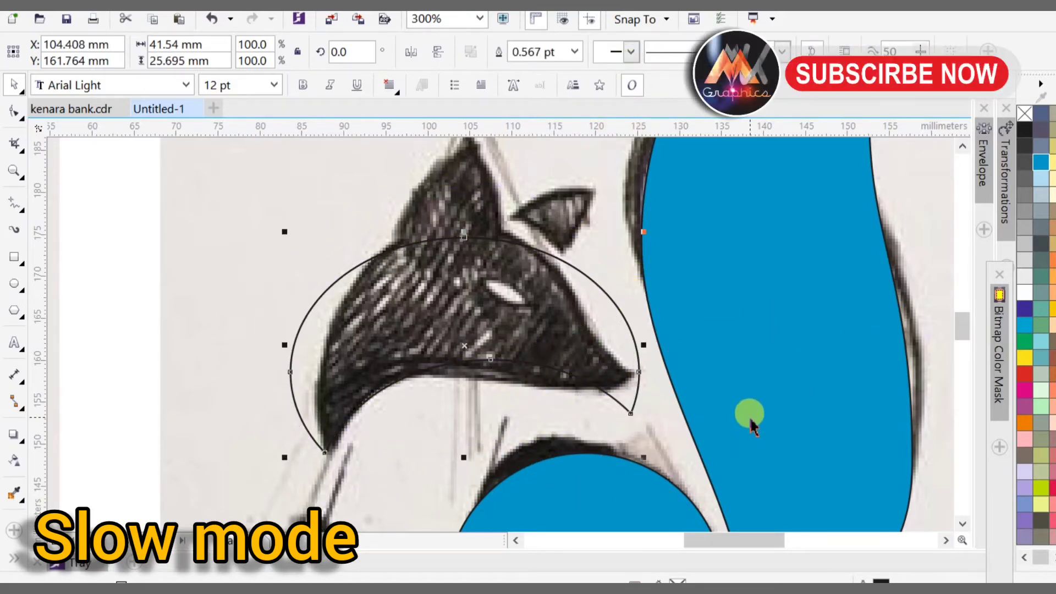
Step: Fill the head crescent with blue and shift it slightly over the sketched head
scroll(584, 355, down, 1)
scroll(556, 270, up, 1)
drag(557, 381, 556, 387)
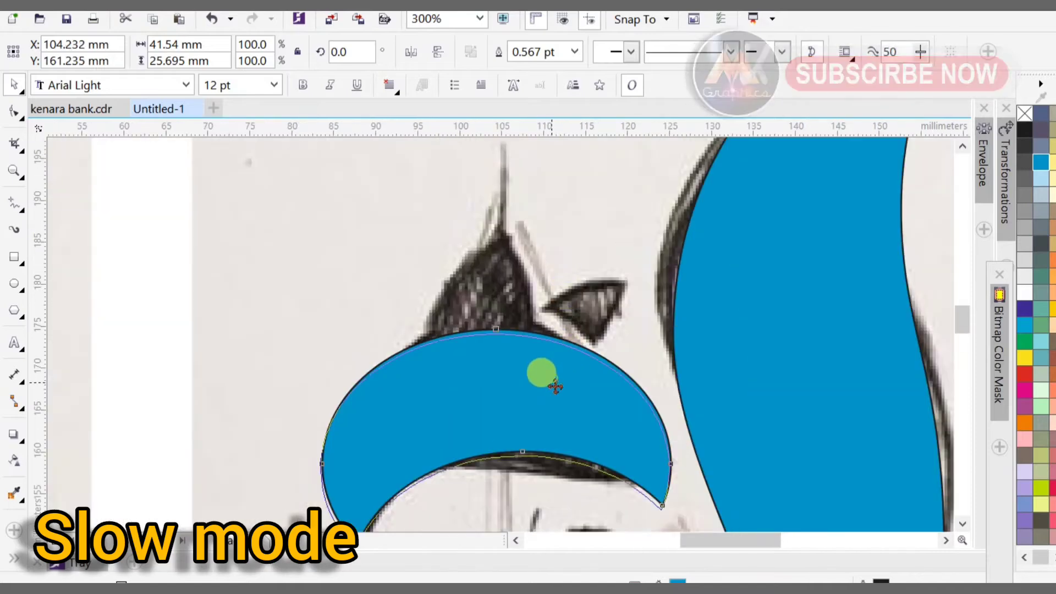
Step: Draw an upright ellipse about 11 by 17 mm and position it over the fox's larger ear
scroll(514, 294, up, 2)
key(F7)
drag(387, 183, 572, 474)
key(space)
mouse_move(515, 360)
mouse_down()
mouse_move(491, 353)
mouse_move(503, 344)
mouse_up()
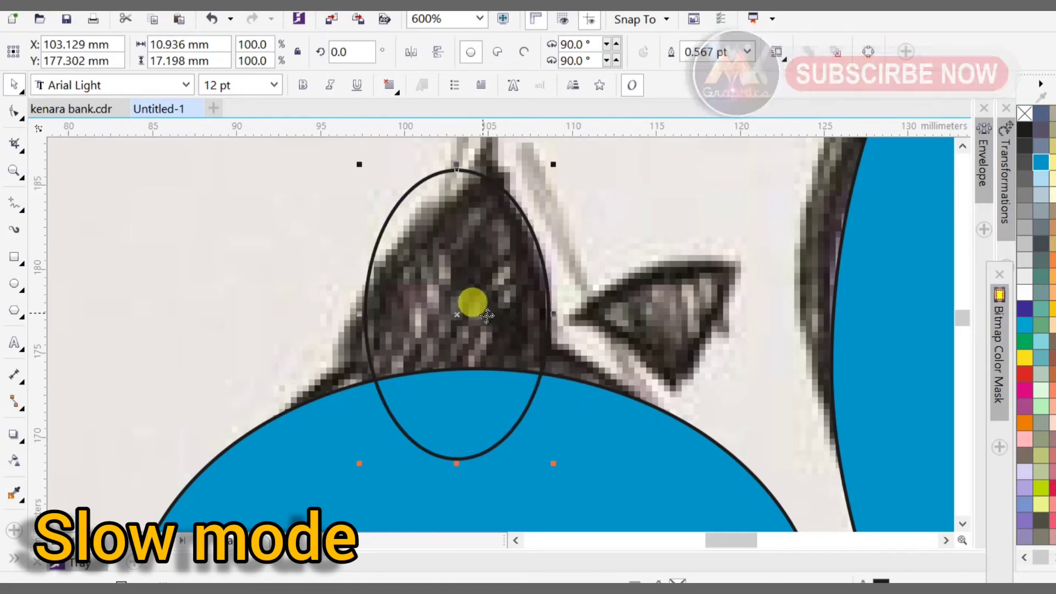
Step: Place a copy of the ear ellipse over the smaller ear, rotated to about 311°, and delete the extra upright copy
drag(483, 309, 673, 363)
right_click(671, 364)
click(672, 363)
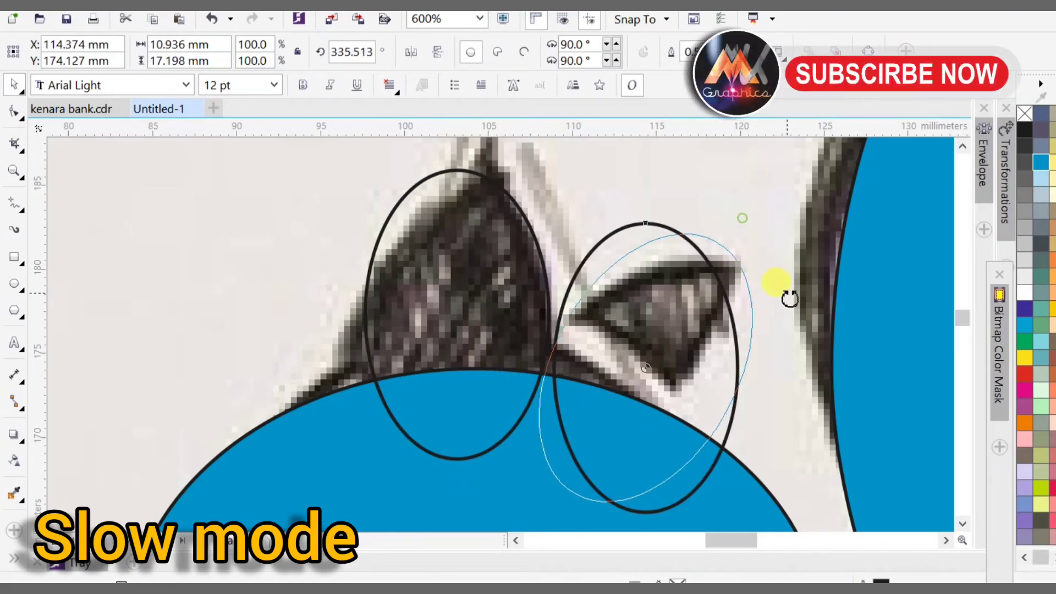
drag(790, 299, 791, 347)
right_click(791, 347)
drag(680, 315, 646, 259)
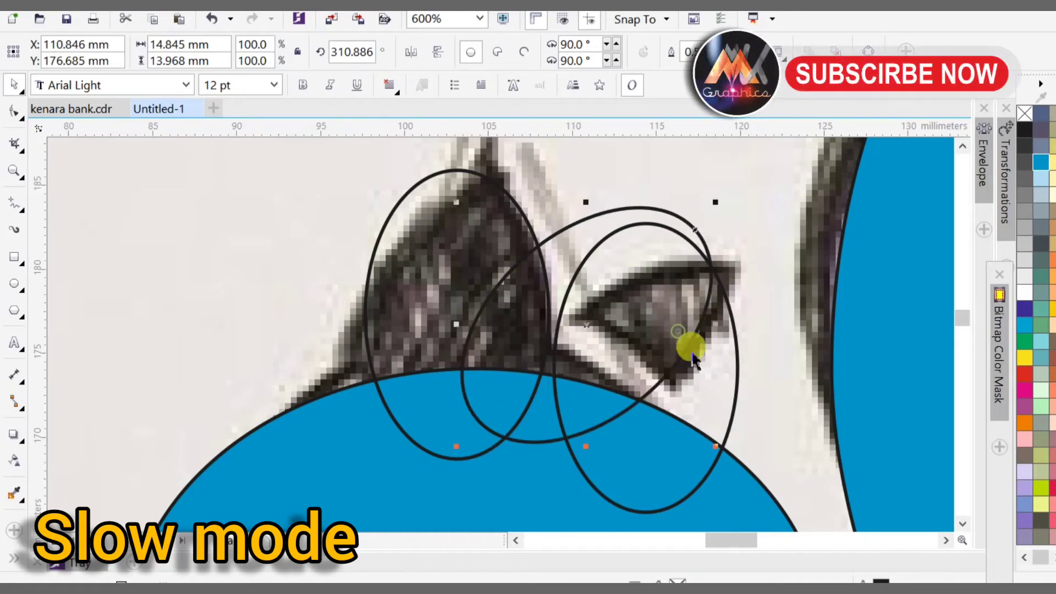
click(694, 363)
key(Delete)
drag(614, 337, 668, 366)
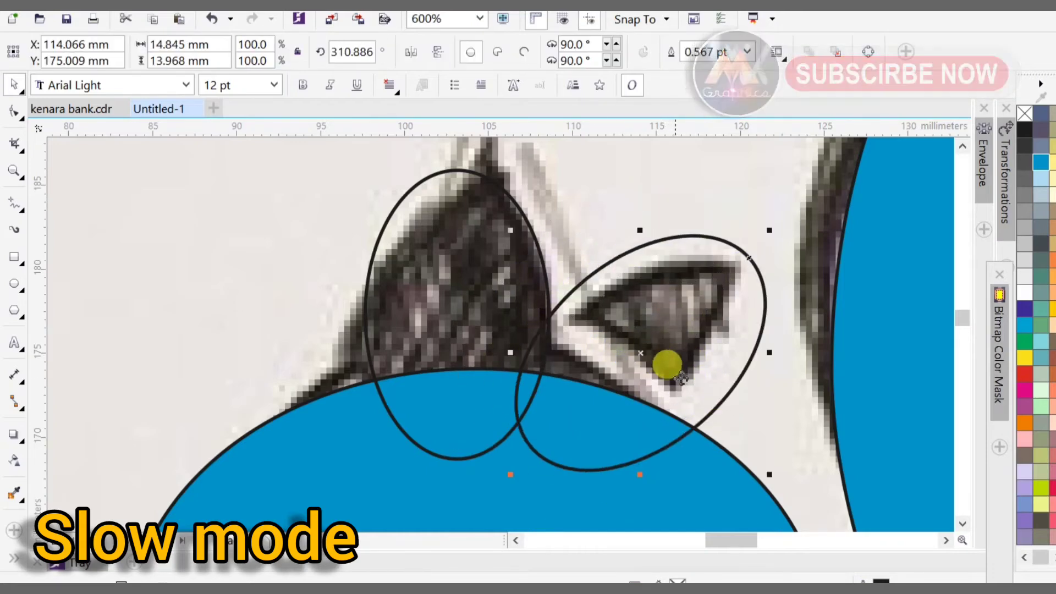
Step: Copy the rotated ellipse down and to the left and subtract the copy to form a curved second ear
drag(684, 304, 652, 394)
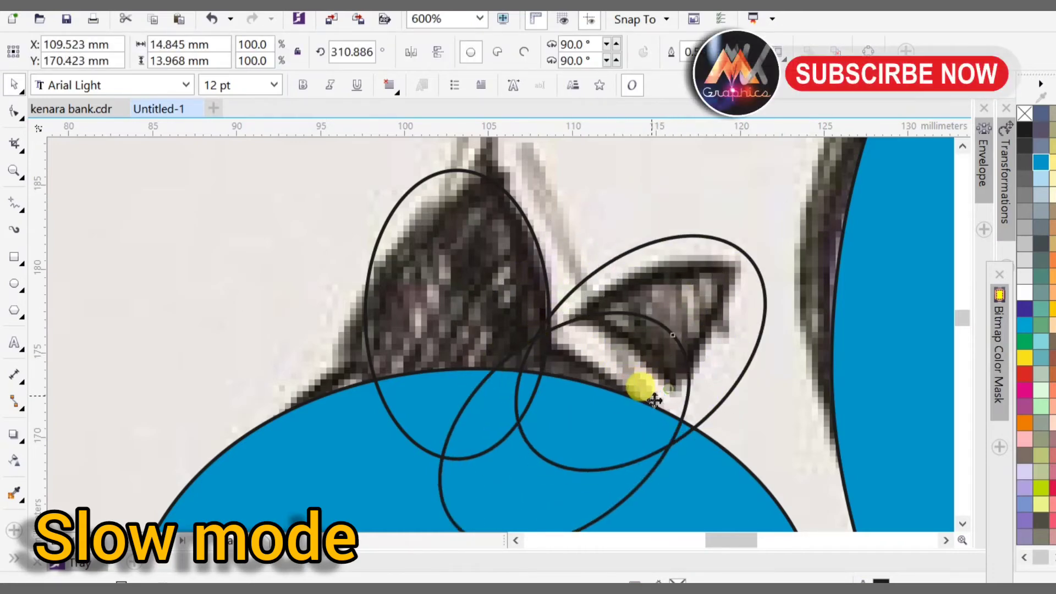
shift+click(750, 306)
click(636, 52)
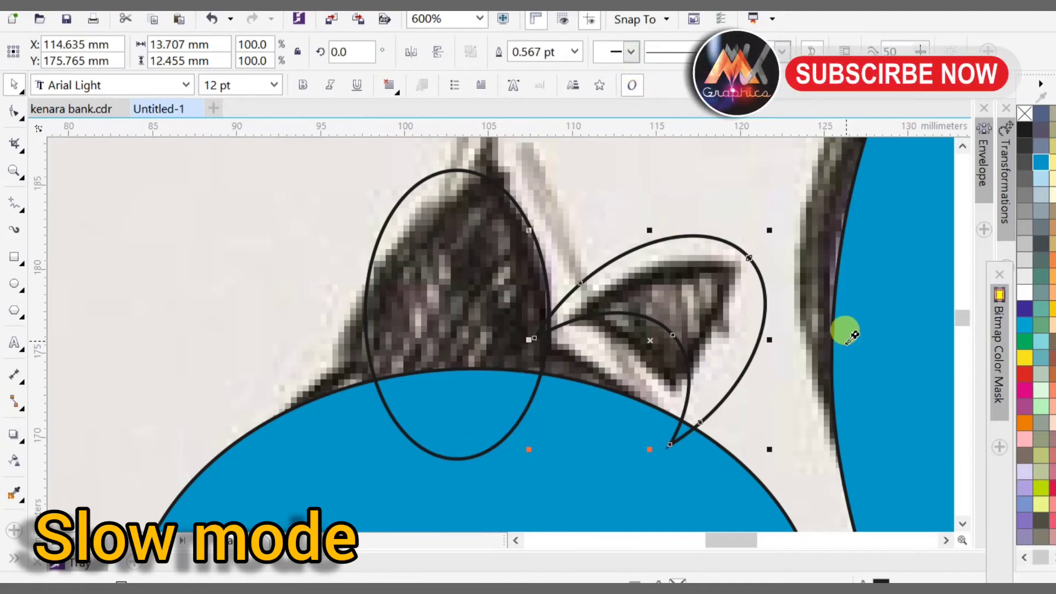
Step: Fill the curved ear with the tail's blue and move it up beside the larger ear
click(886, 296)
drag(715, 318, 726, 289)
drag(701, 310, 704, 303)
Step: Fill the upright ear ellipse with blue and weld it to the head crescent
click(545, 328)
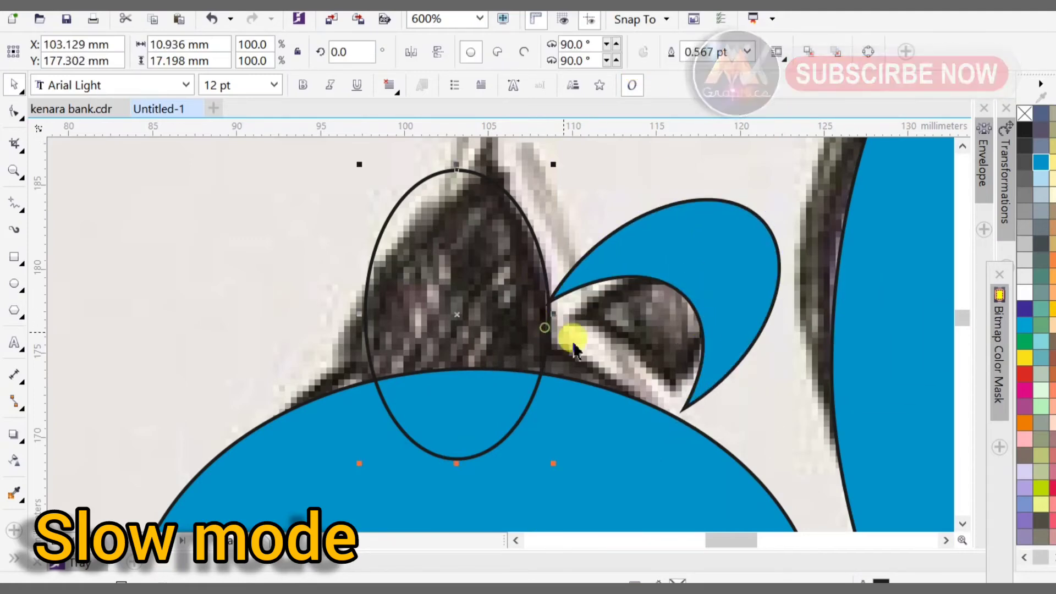
key(Page_Down)
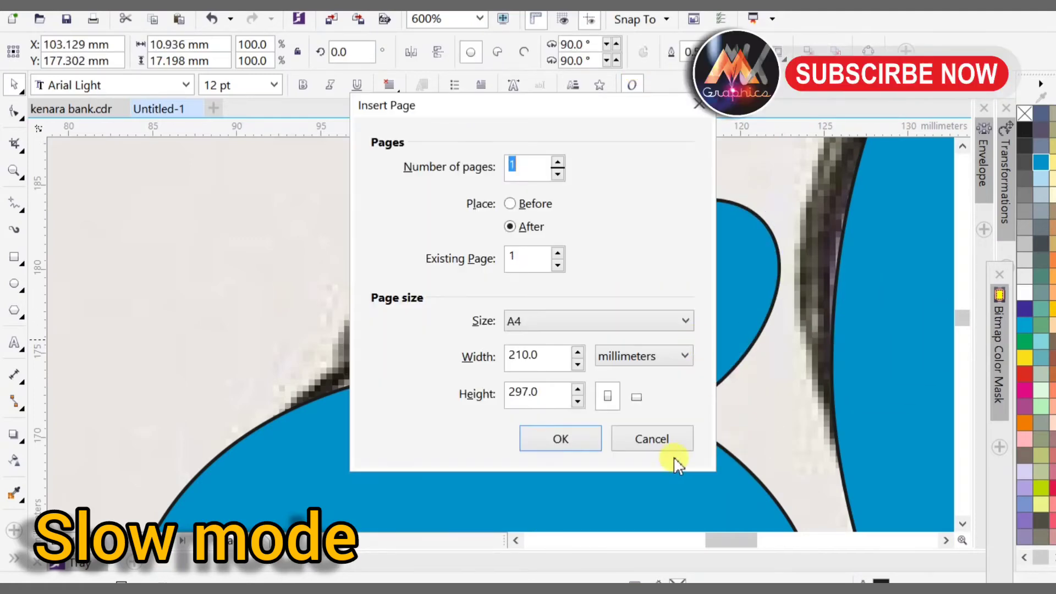
click(670, 440)
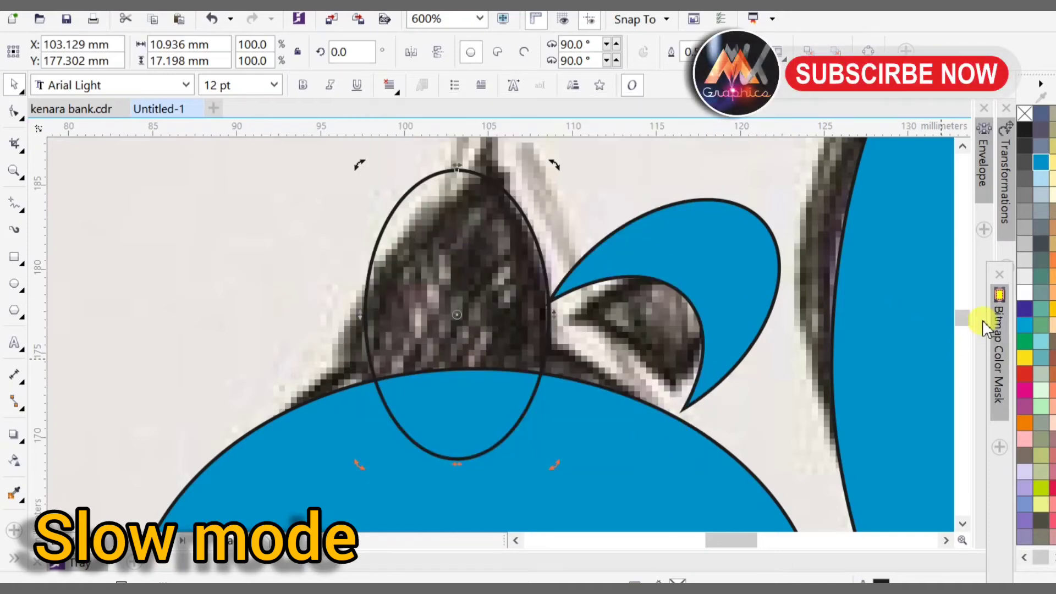
click(665, 255)
scroll(514, 363, down, 1)
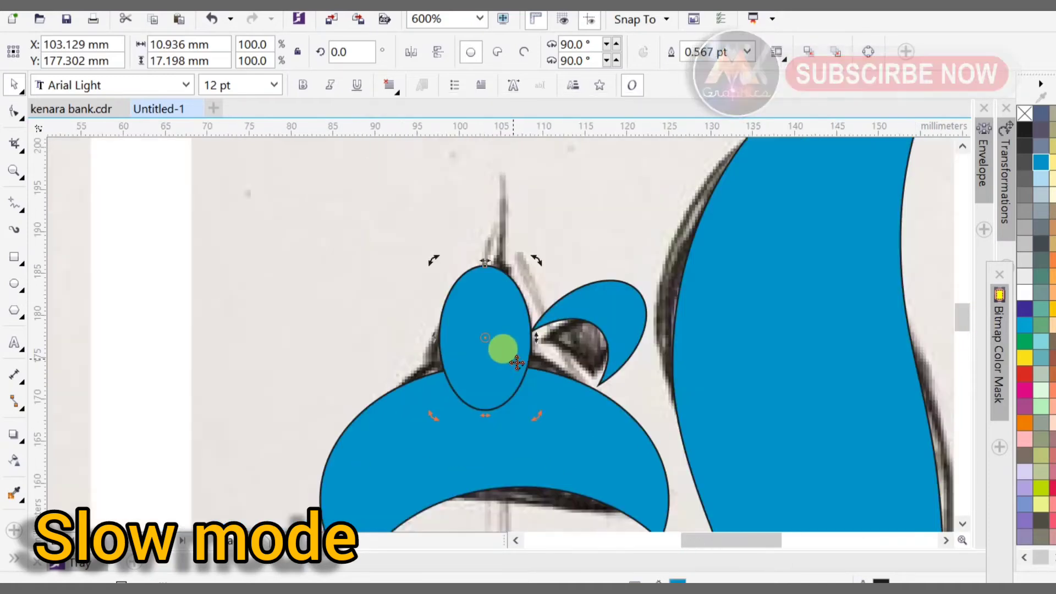
shift+click(570, 450)
click(504, 51)
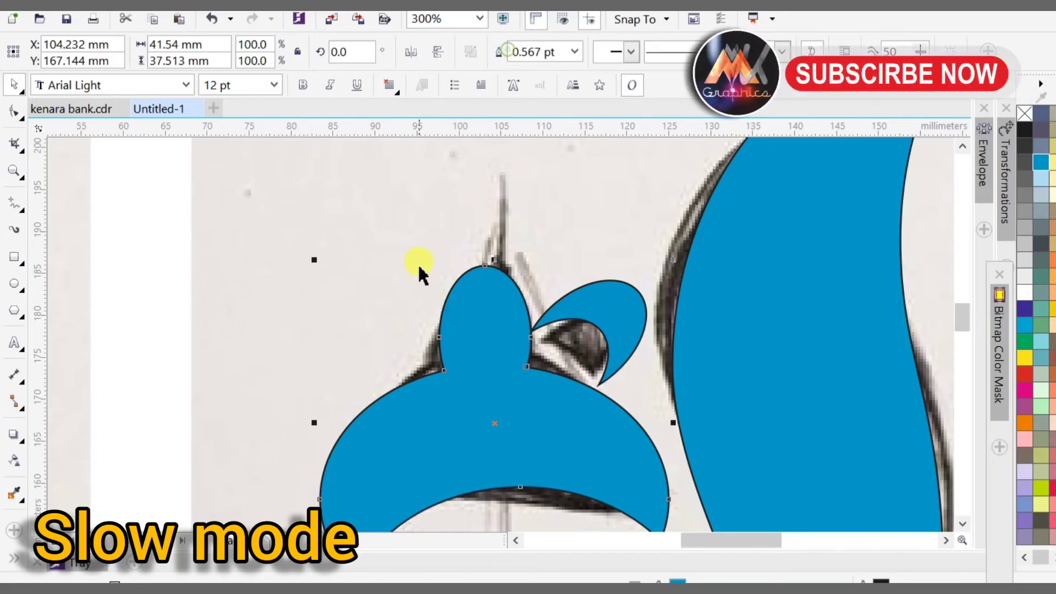
Step: Draw an eye ellipse about 11 by 4 mm on the head and rotate it to about 344°
scroll(419, 275, down, 1)
scroll(466, 342, up, 2)
key(F7)
mouse_move(397, 306)
mouse_down()
mouse_move(561, 361)
mouse_move(587, 384)
mouse_up()
drag(540, 357, 567, 367)
click(567, 367)
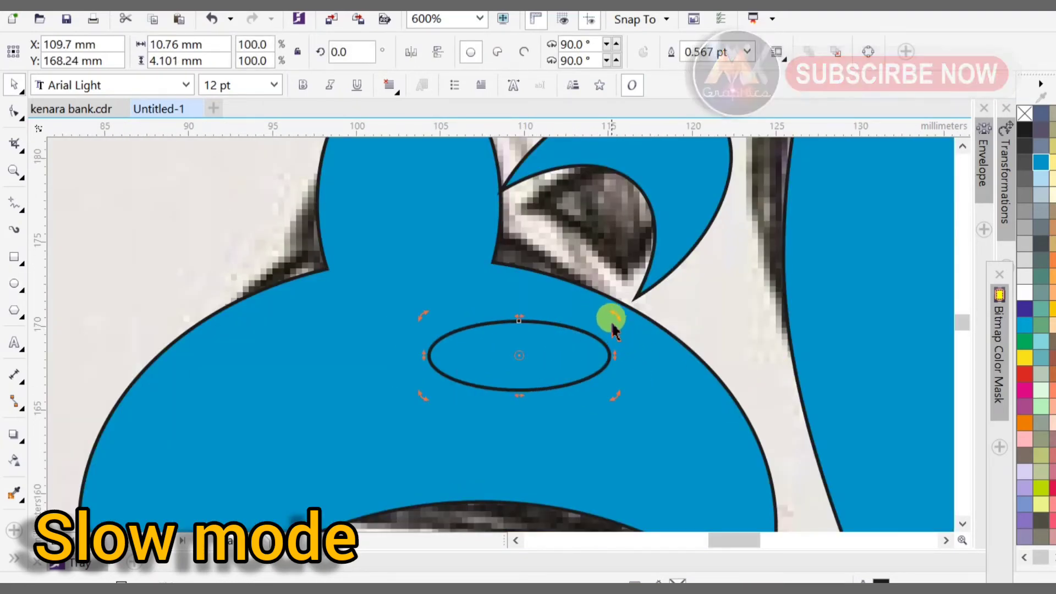
drag(615, 317, 634, 337)
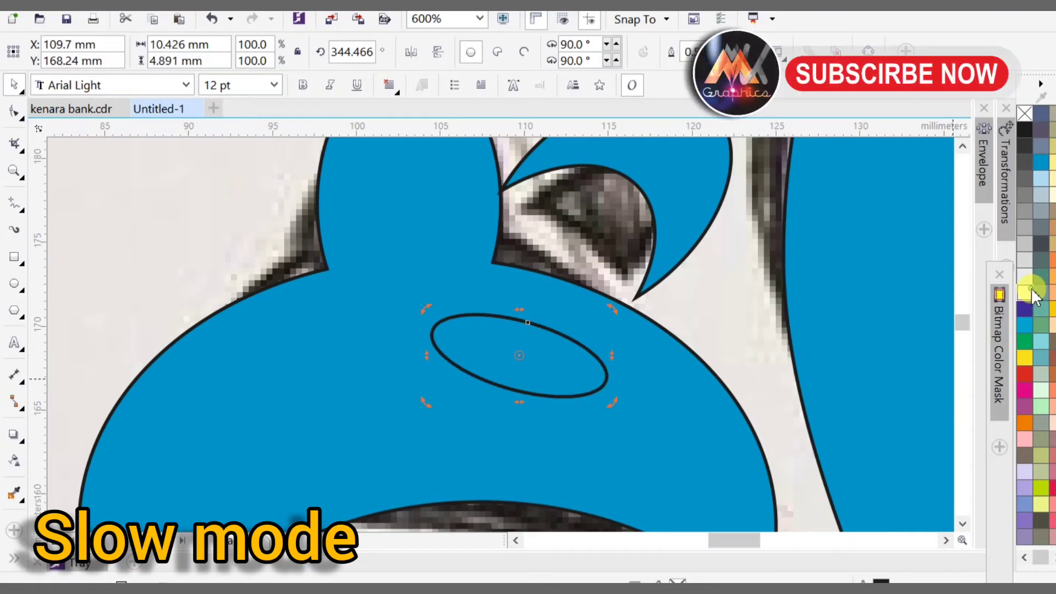
Step: Cut the eye ellipse out of the head shape to leave a hole
drag(1024, 292, 586, 347)
click(643, 410)
scroll(398, 269, down, 2)
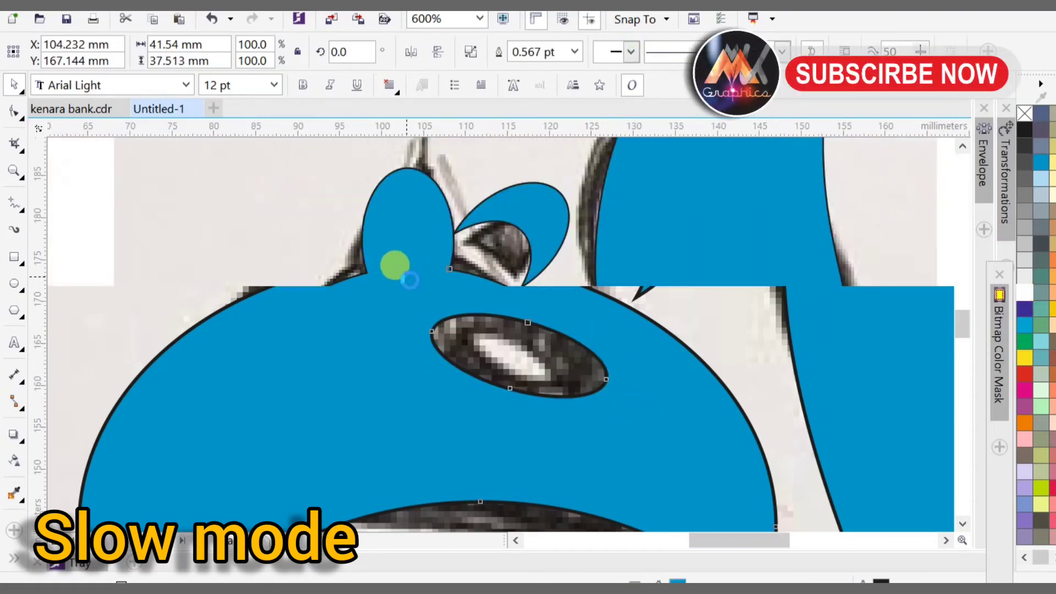
scroll(600, 279, down, 1)
click(757, 293)
Step: Delete the sketch image behind the blue fox shapes
scroll(554, 239, up, 1)
click(540, 192)
scroll(542, 227, down, 1)
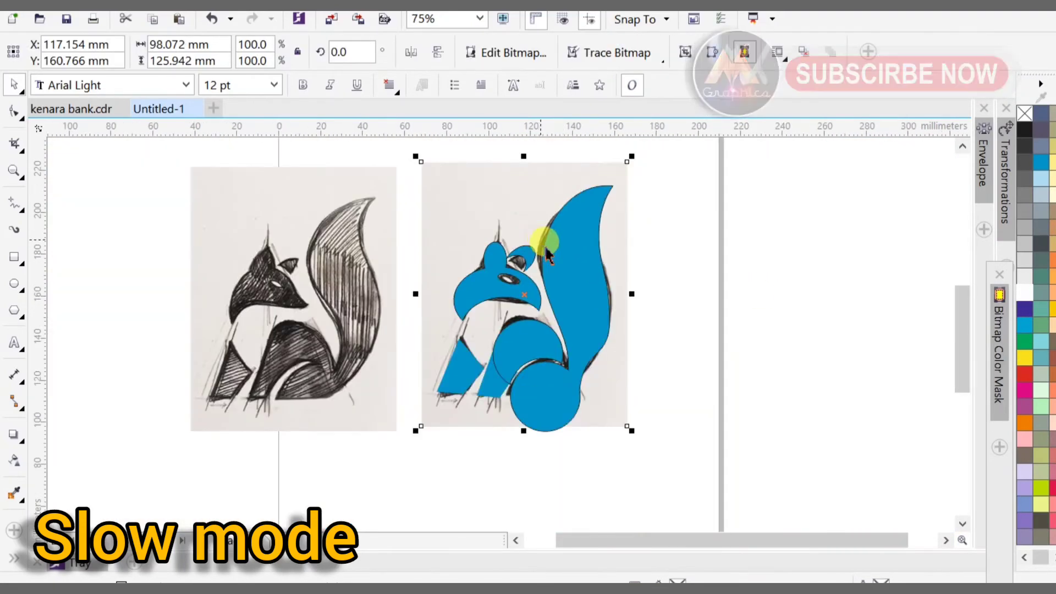
key(Delete)
click(725, 316)
drag(687, 161, 432, 481)
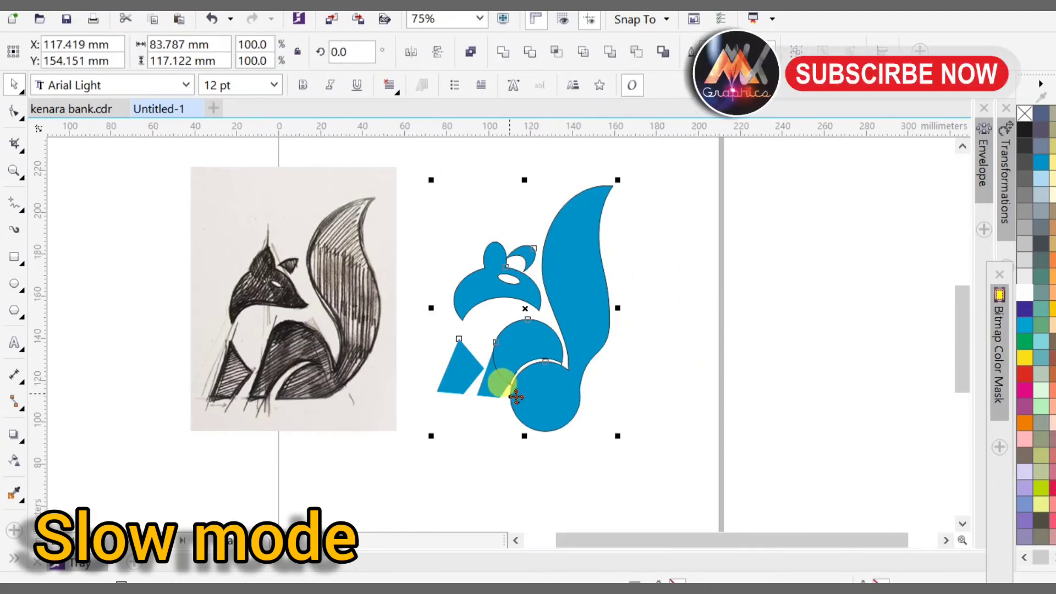
scroll(502, 380, up, 1)
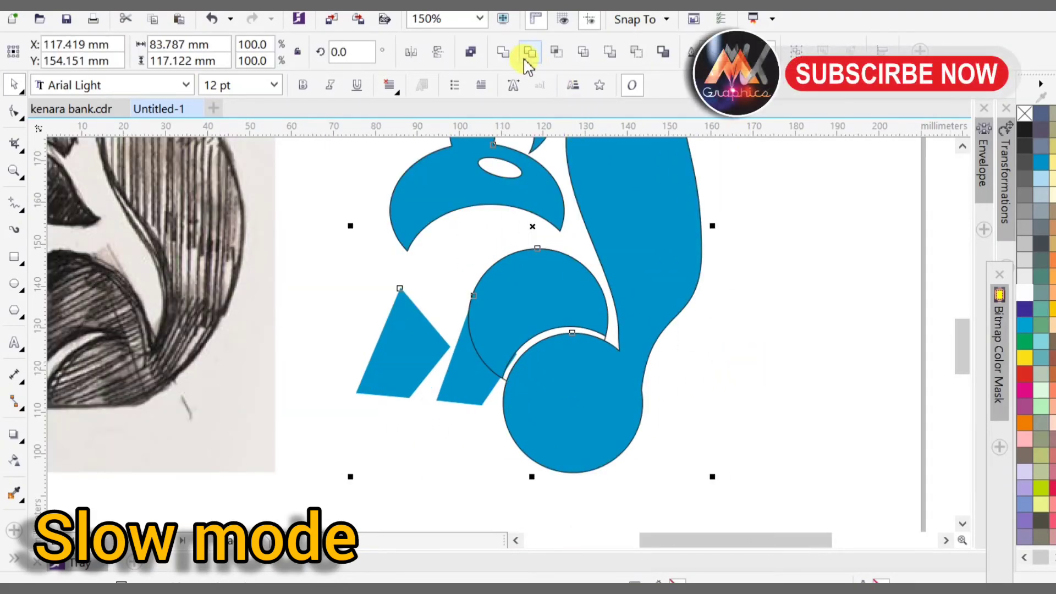
click(503, 52)
click(763, 353)
scroll(634, 417, down, 1)
drag(635, 352, 801, 335)
key(ctrl+z)
key(ctrl+z)
Step: Apply a linear gradient to the tail and haunch shape, with blue at one end and a near-black blue at the other
scroll(653, 350, up, 1)
click(632, 350)
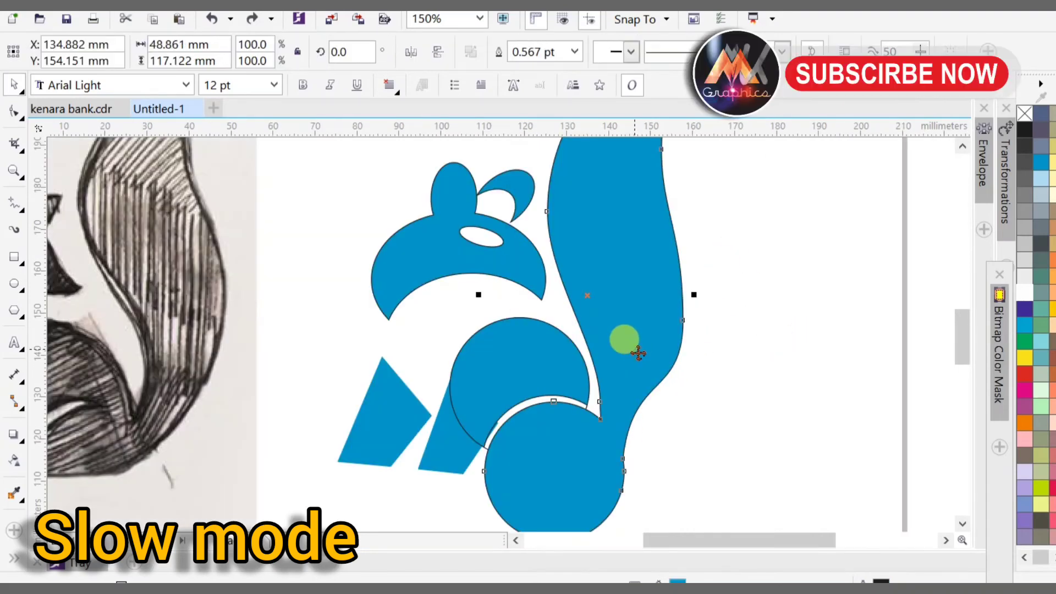
key(g)
drag(622, 236, 573, 490)
click(1024, 325)
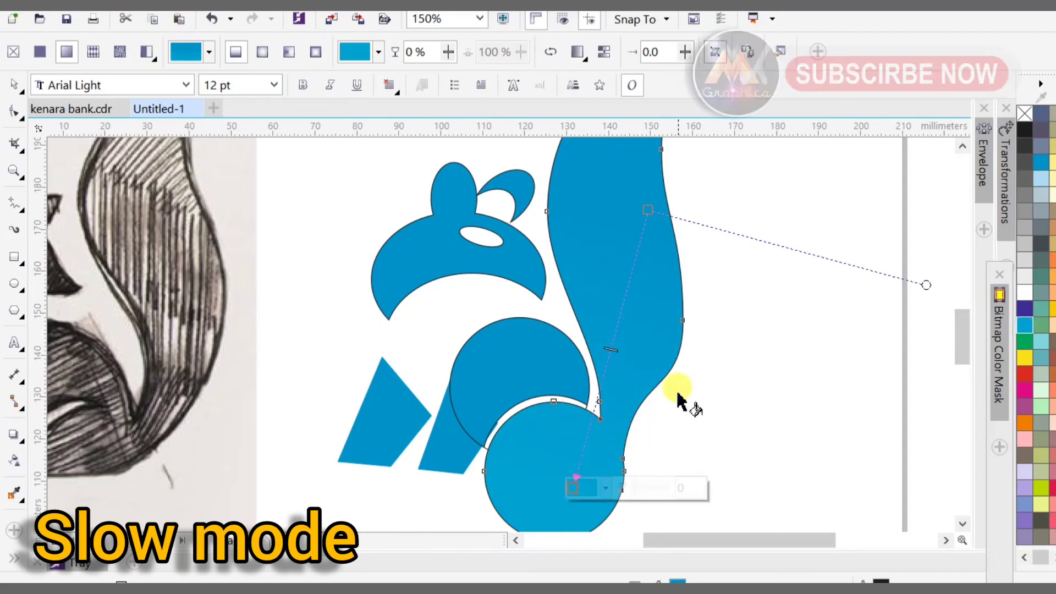
click(576, 489)
click(685, 431)
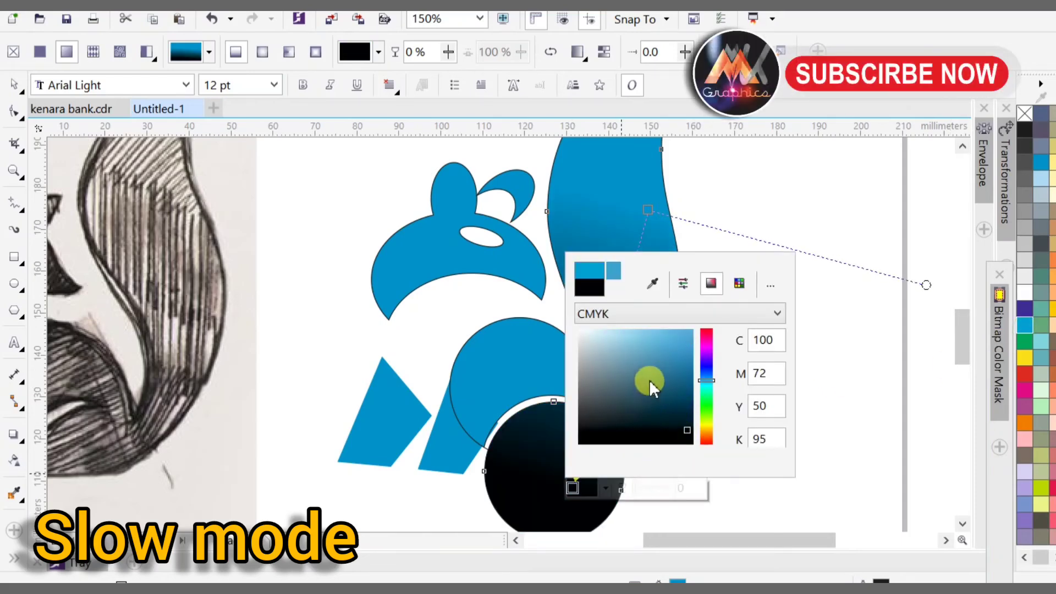
click(660, 397)
click(519, 341)
Step: Redirect the tail gradient to run from light blue in the round haunch to dark blue up the tail
drag(729, 323, 665, 363)
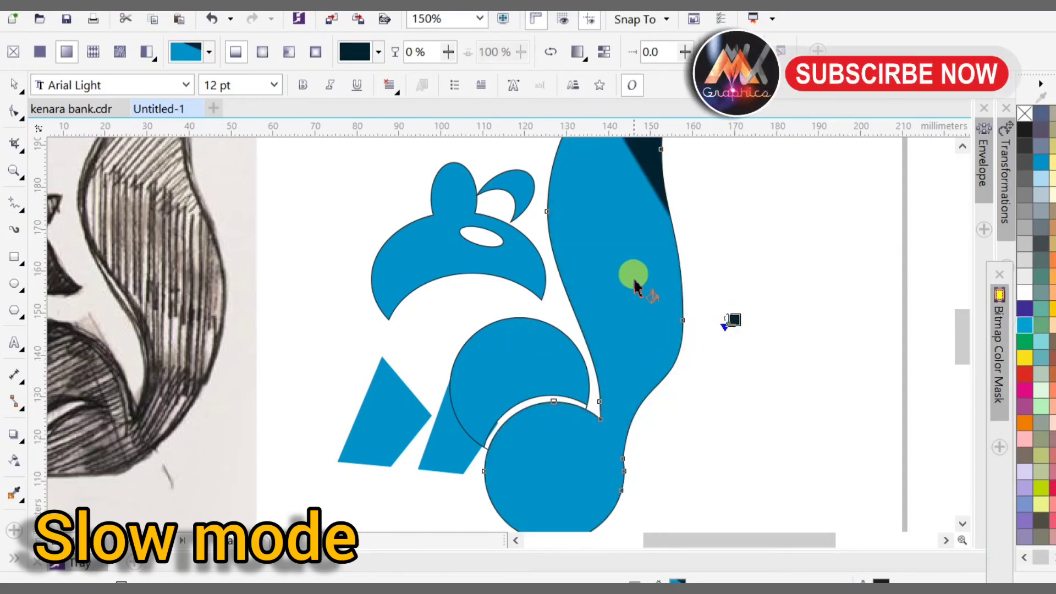
drag(632, 257, 537, 497)
drag(605, 440, 643, 287)
drag(546, 448, 593, 267)
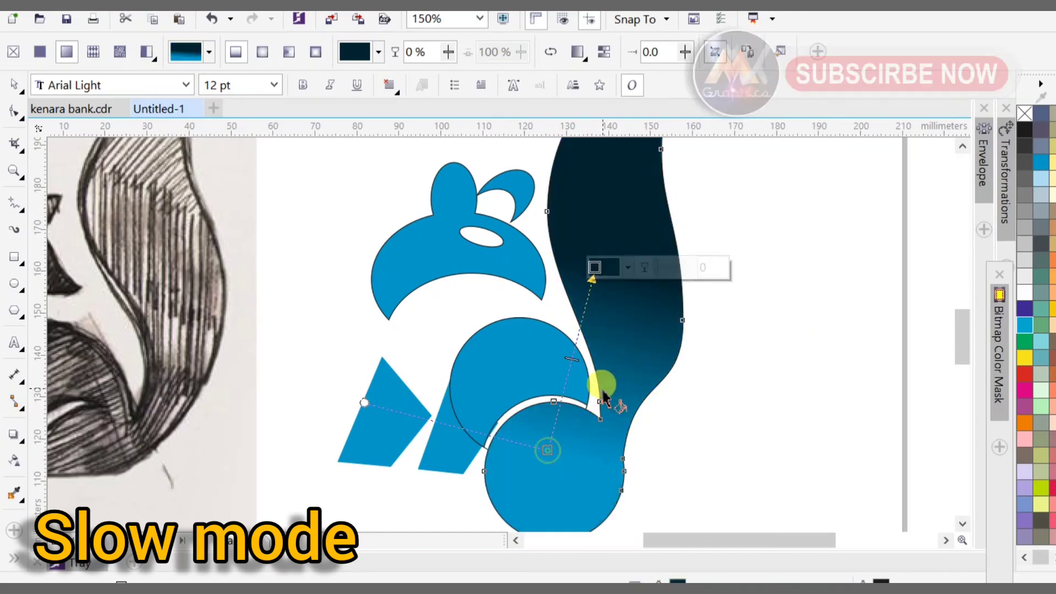
scroll(602, 391, down, 1)
key(space)
click(752, 302)
Step: Weld the round body shape to the leg piece that overlaps it
scroll(524, 389, up, 1)
click(533, 409)
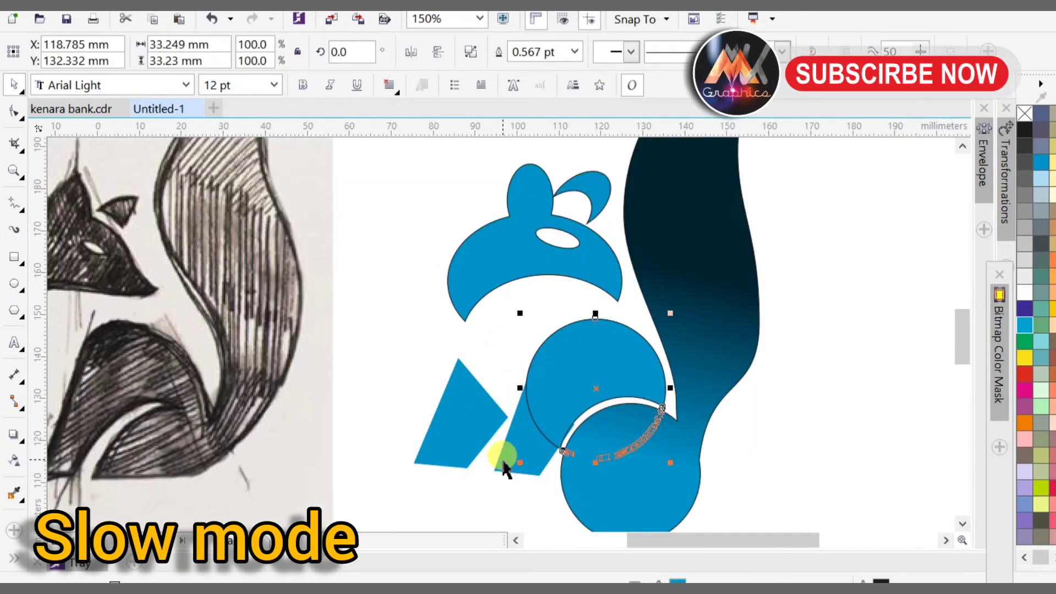
shift+click(505, 467)
click(517, 54)
Step: Give the welded body and leg shape a linear gradient from dark green to crimson
scroll(581, 400, up, 2)
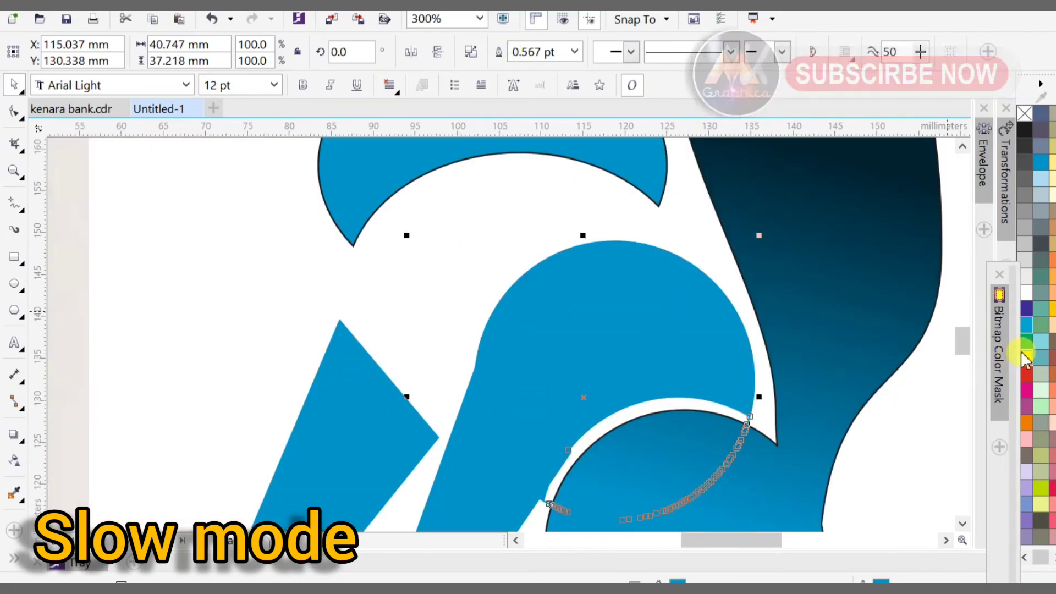
click(1024, 347)
click(1009, 356)
key(g)
drag(701, 313, 544, 465)
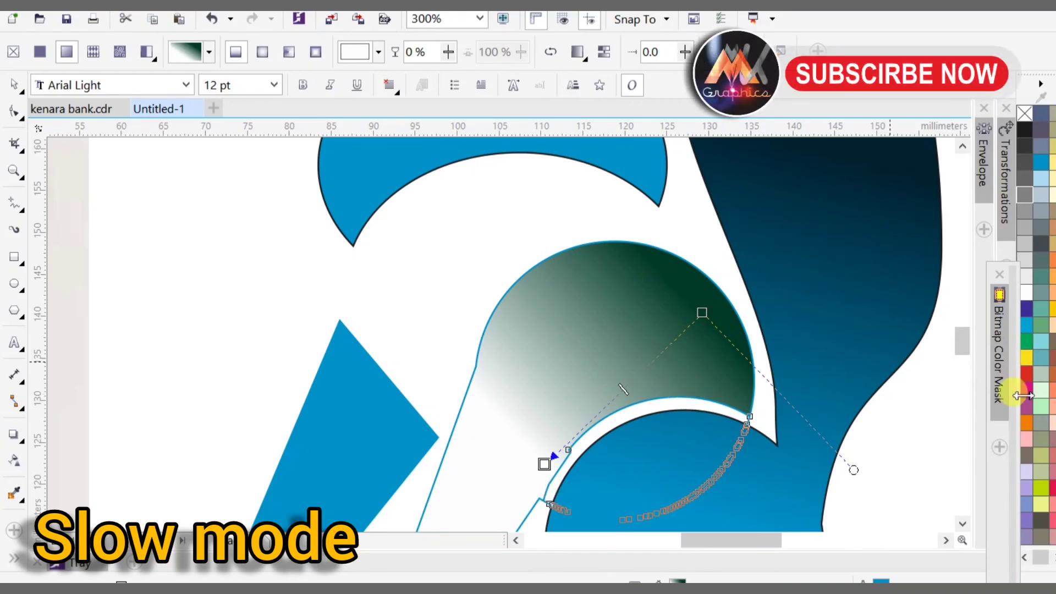
click(1052, 491)
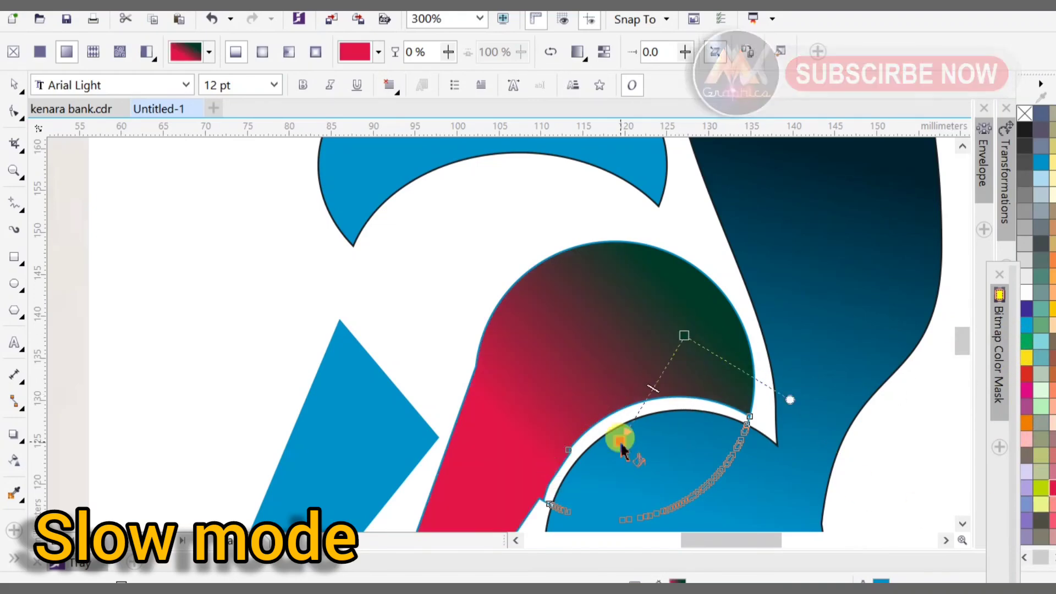
Step: Reposition the body gradient diagonally, with dark green at the foot and crimson toward the tail
drag(622, 437, 507, 519)
scroll(638, 322, down, 1)
click(487, 438)
drag(751, 250, 738, 246)
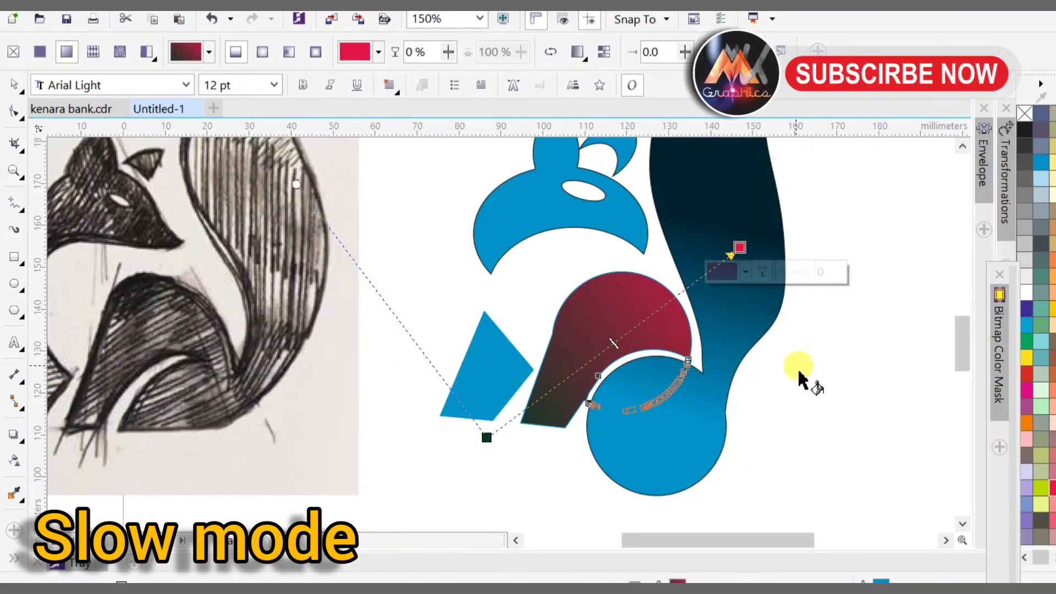
key(space)
click(841, 389)
Step: Copy the body's green-to-crimson gradient fill onto the separate four-sided front leg
scroll(551, 364, up, 1)
click(434, 380)
drag(648, 306, 463, 365)
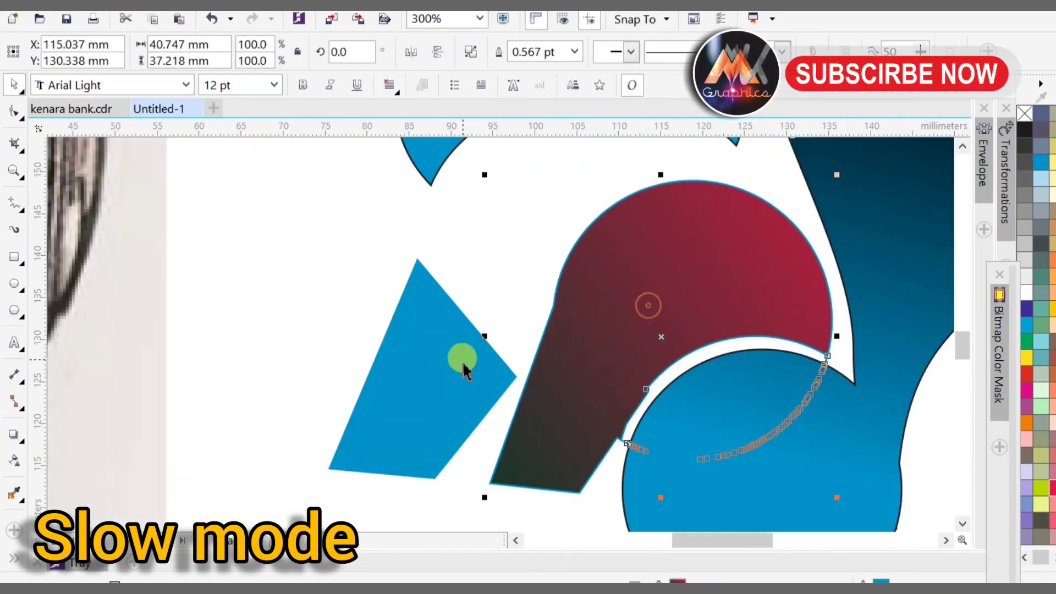
click(514, 393)
click(282, 360)
click(439, 398)
Step: Set the outline of all the fox shapes to dark grey
scroll(443, 402, down, 1)
scroll(660, 361, down, 2)
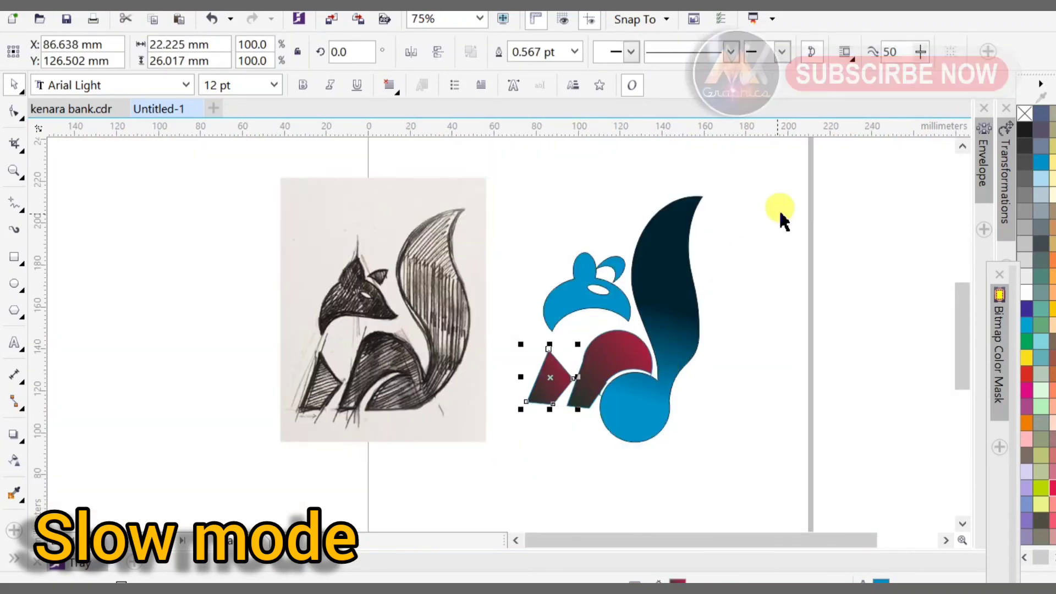
drag(503, 489, 504, 489)
right_click(1029, 163)
click(858, 273)
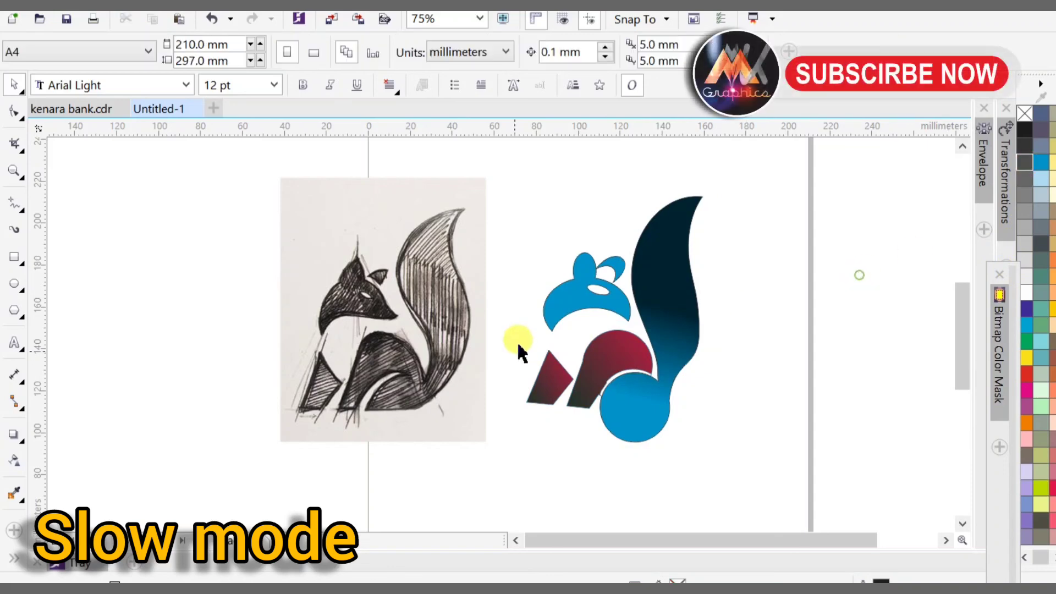
Step: Select the blue head shape with the upright ear and eye hole
scroll(555, 320, up, 2)
click(633, 274)
scroll(492, 328, down, 1)
scroll(613, 257, up, 1)
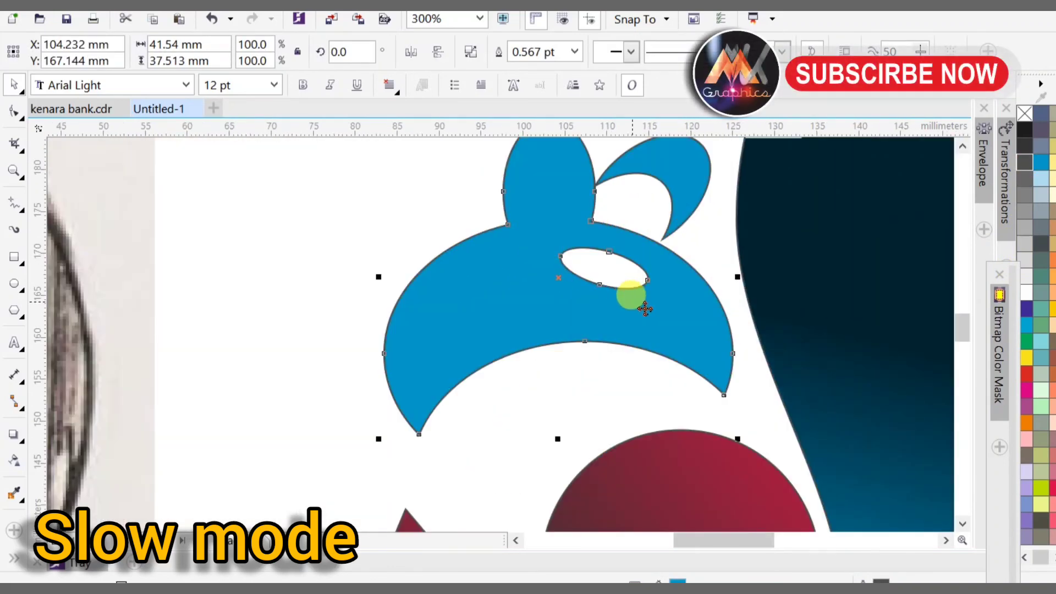